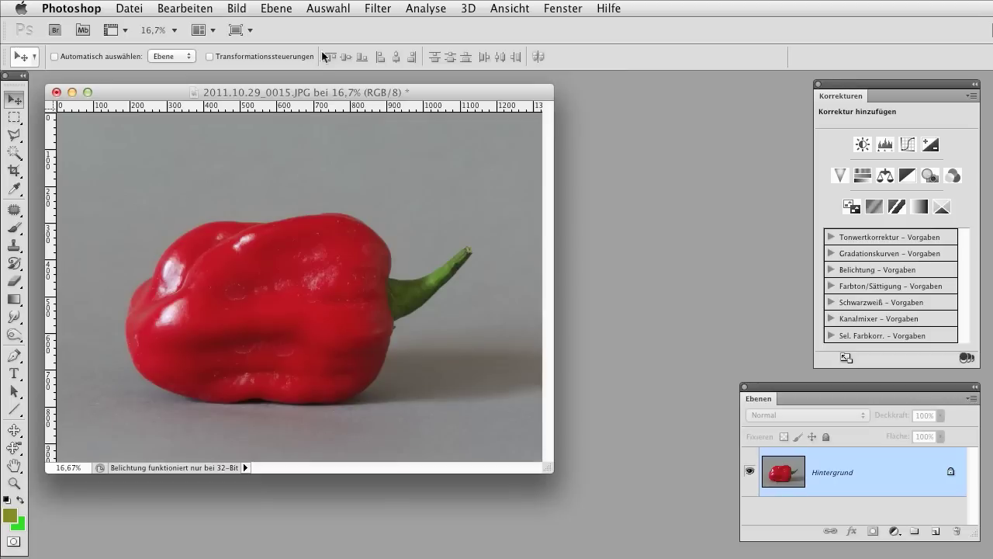
pyautogui.click(236, 9)
pyautogui.moveTo(260, 56)
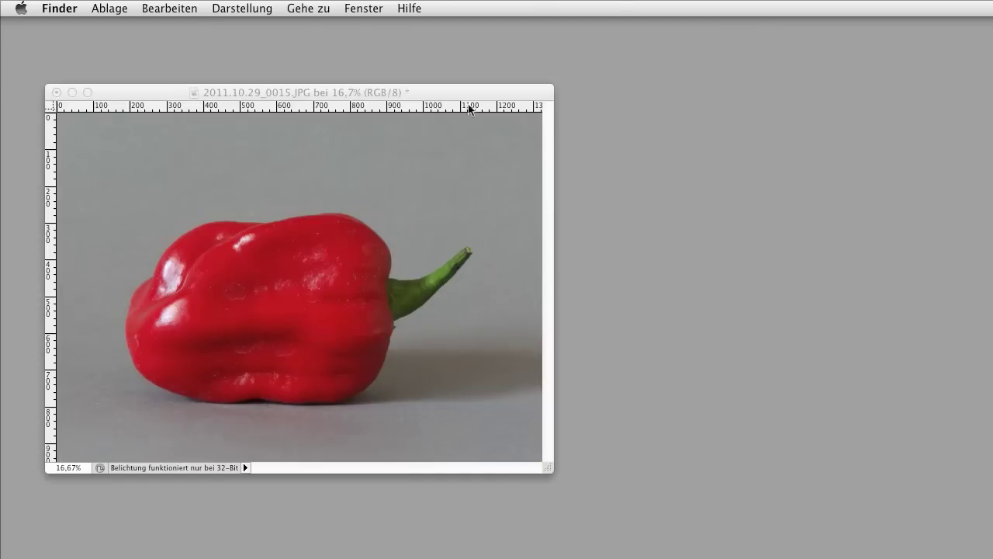
pyautogui.click(512, 129)
# Duplicate the background layer, with the layers list placed beside the image and enlarged to fit both layers.
pyautogui.moveTo(781, 386); pyautogui.dragTo(656, 274)
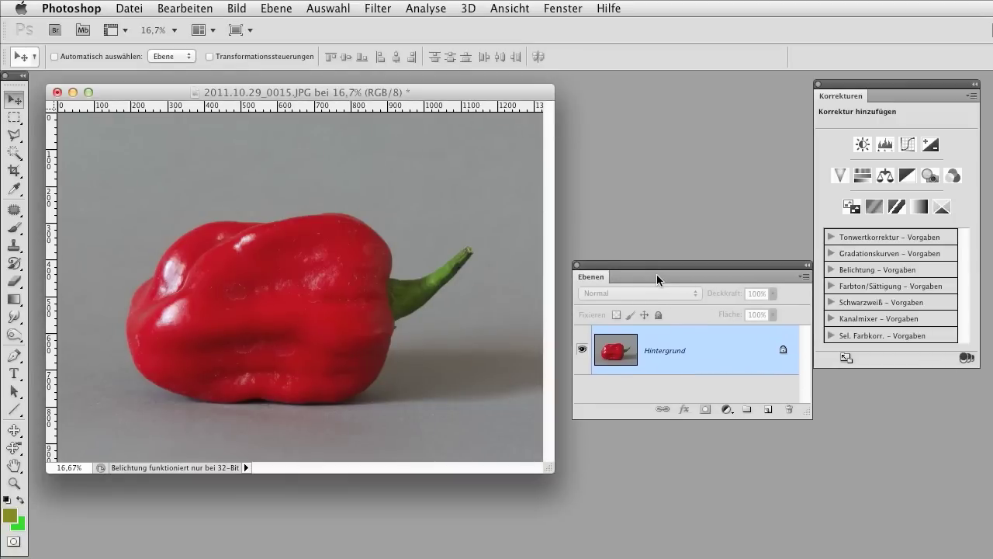
pyautogui.press('super+j')
pyautogui.moveTo(807, 413); pyautogui.dragTo(797, 469)
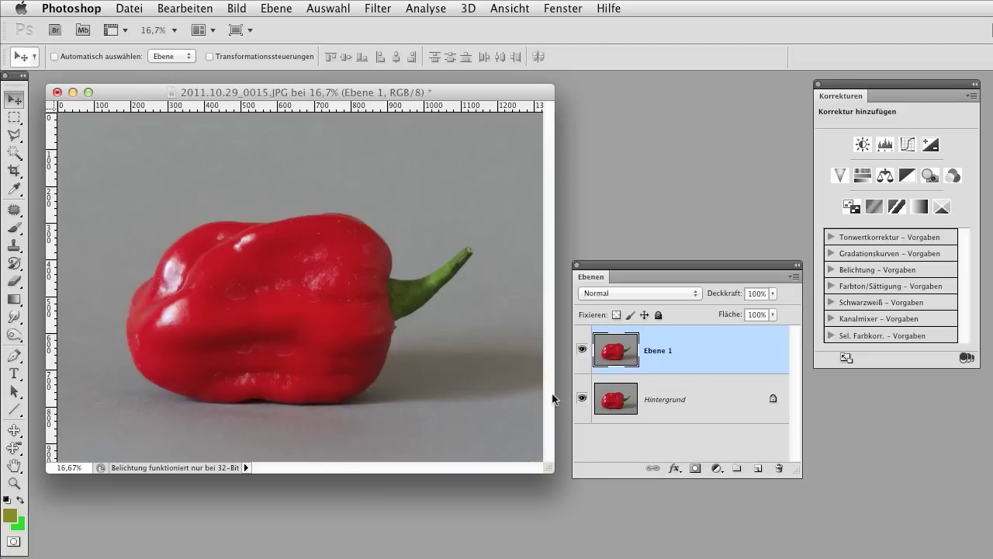
# Start Replace Color (Farbe ersetzen) on the duplicated layer, sampling the pepper's red with a tolerance of 162.
pyautogui.click(229, 8)
pyautogui.moveTo(264, 59)
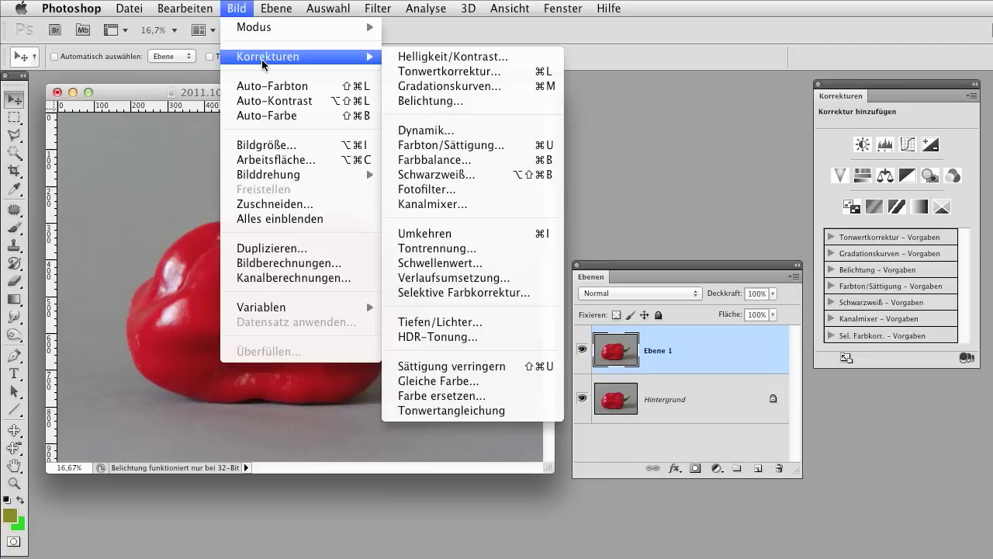
pyautogui.click(467, 395)
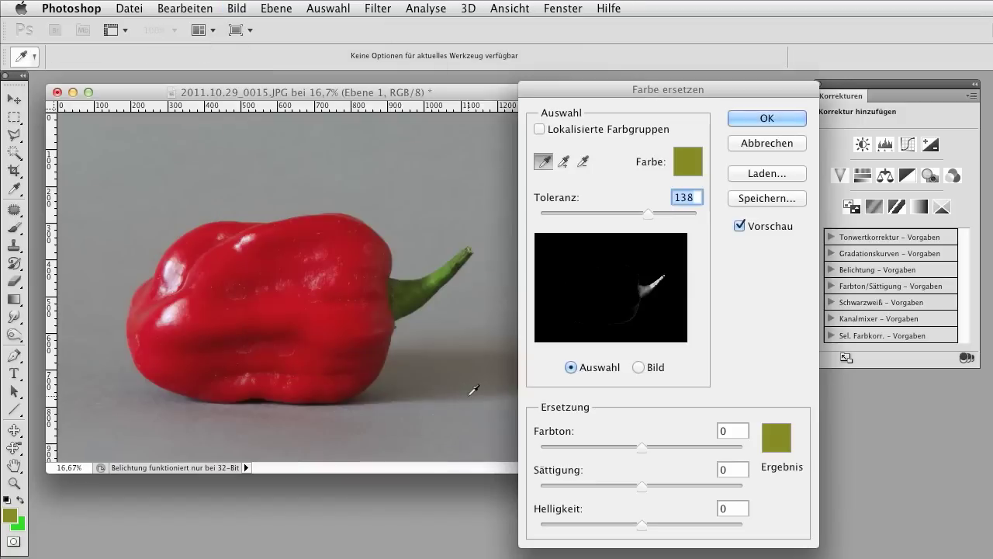
pyautogui.moveTo(589, 95); pyautogui.dragTo(582, 84)
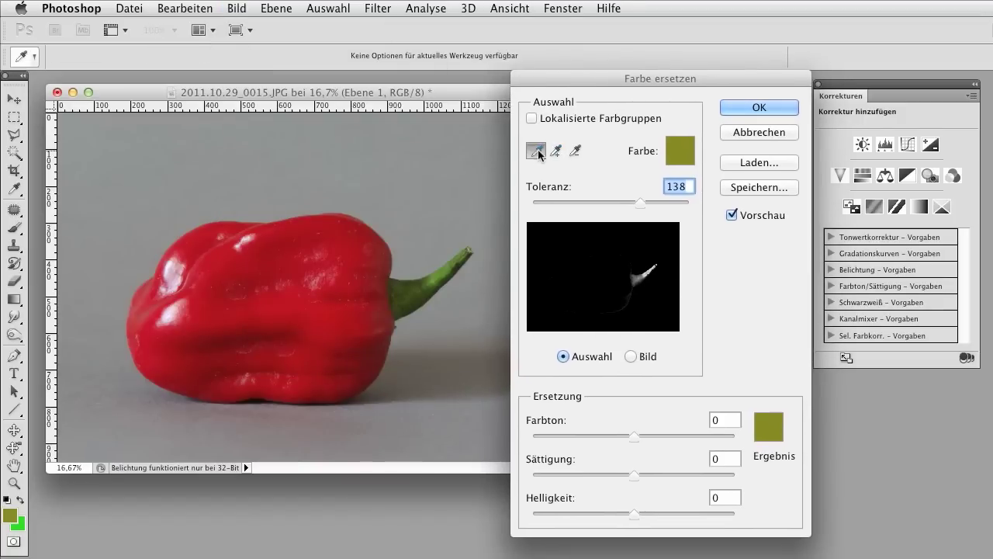
pyautogui.click(341, 234)
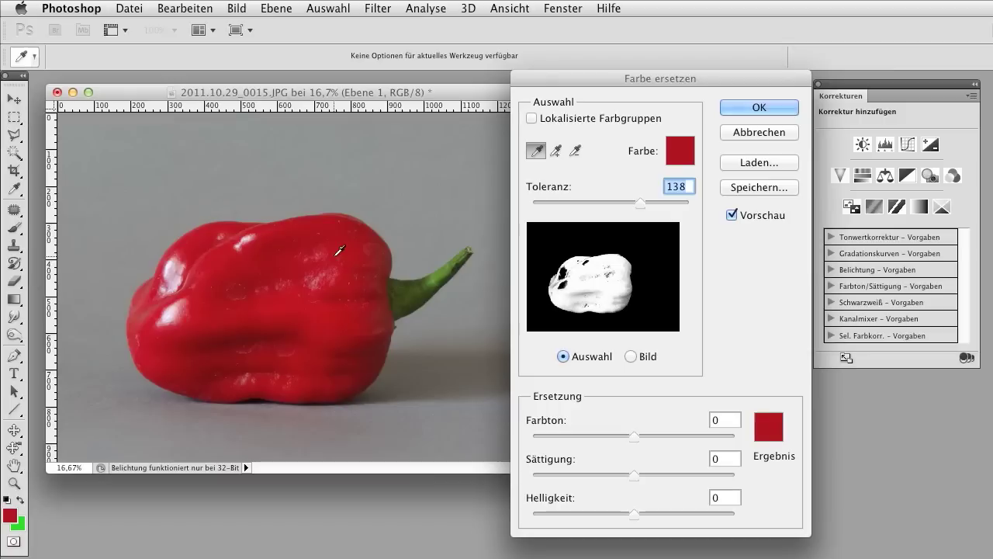
pyautogui.moveTo(639, 202)
pyautogui.mouseDown()
pyautogui.moveTo(607, 200)
pyautogui.moveTo(669, 204)
pyautogui.moveTo(570, 202)
pyautogui.moveTo(654, 208)
pyautogui.mouseUp()
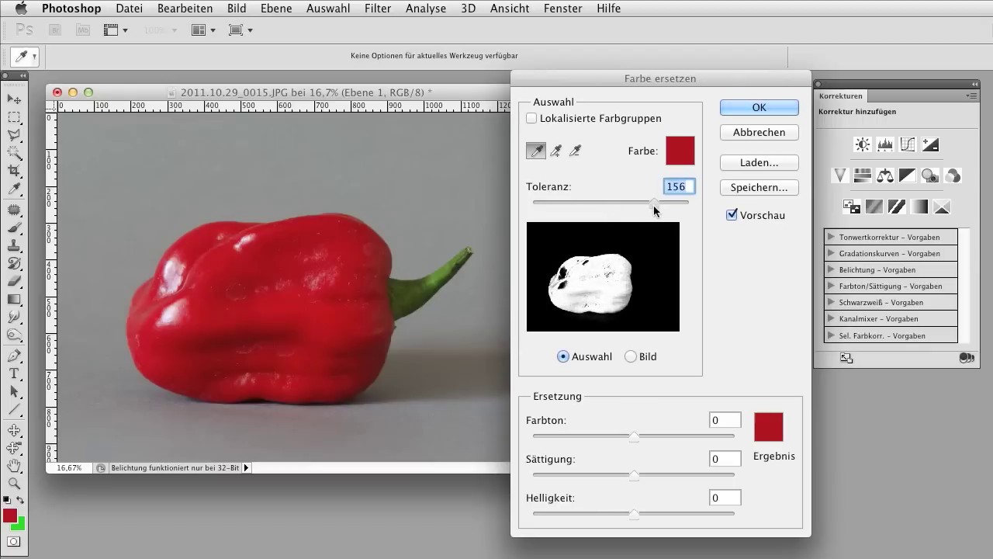
pyautogui.moveTo(657, 205); pyautogui.dragTo(658, 207)
# Try replacement hues of +92, -23 and +124 on the pepper, going back to -23 at the end.
pyautogui.moveTo(635, 436); pyautogui.dragTo(685, 439)
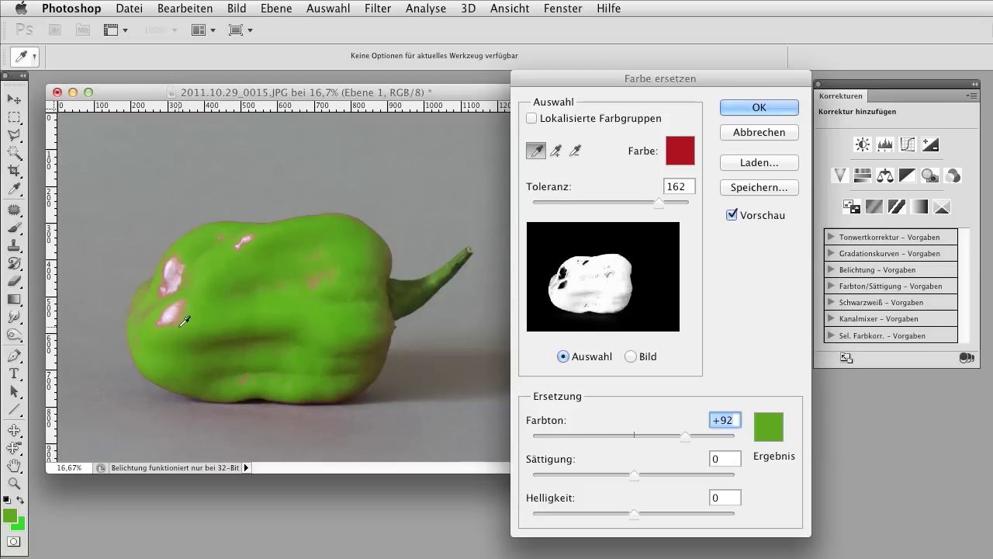
pyautogui.moveTo(679, 437); pyautogui.dragTo(620, 436)
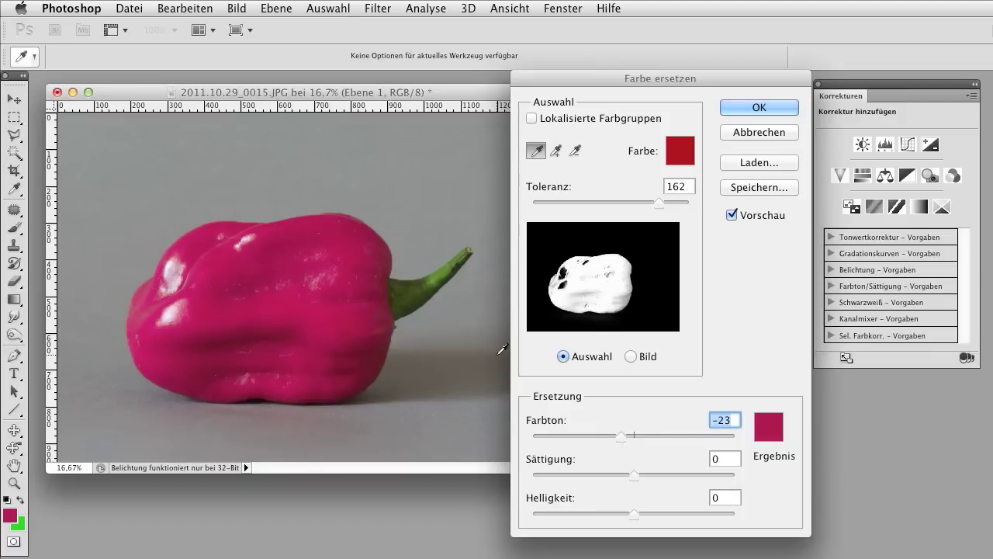
pyautogui.moveTo(620, 439); pyautogui.dragTo(702, 434)
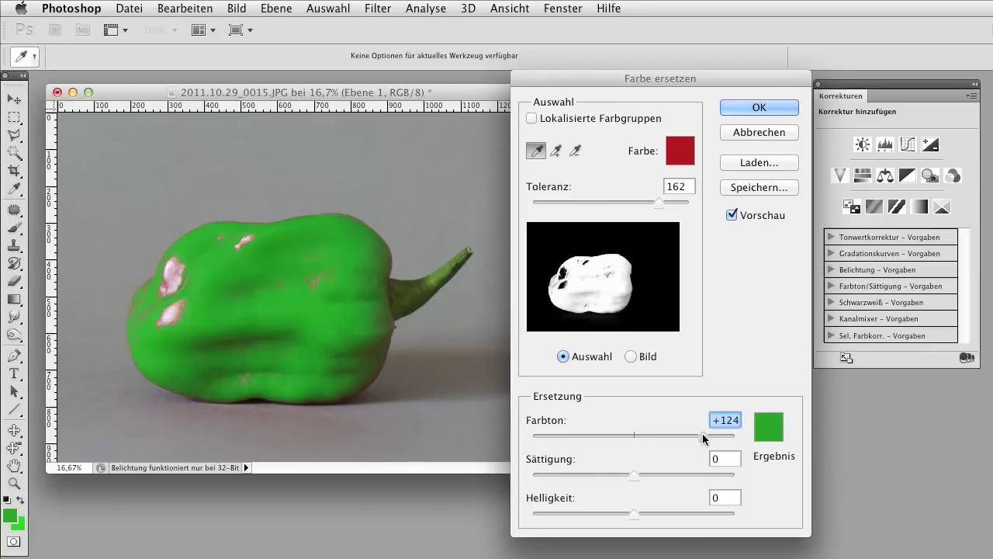
pyautogui.moveTo(705, 439); pyautogui.dragTo(620, 436)
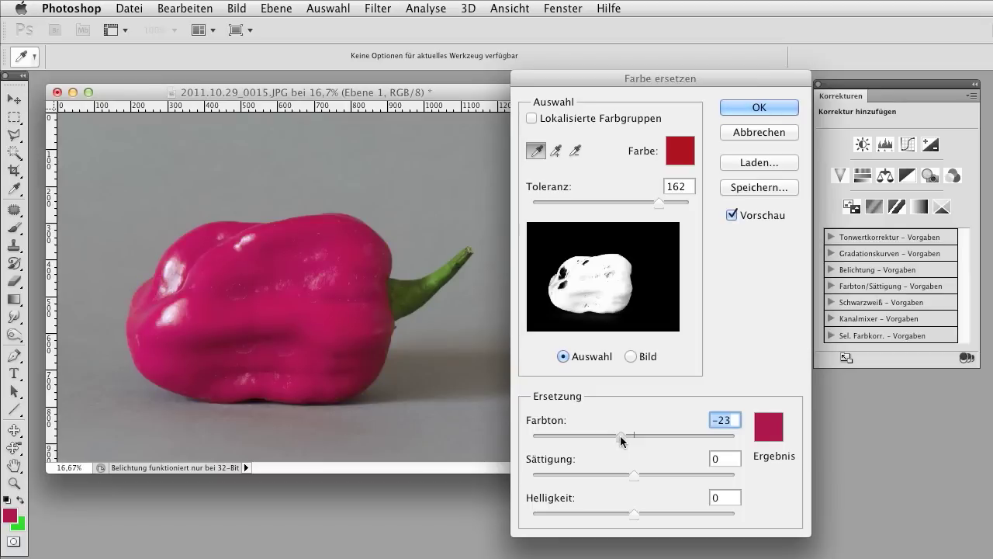
# Try a saturation of +8 and a lightness of -23 for the replacement colour, and cancel the colour replacement.
pyautogui.moveTo(633, 473)
pyautogui.mouseDown()
pyautogui.moveTo(668, 470)
pyautogui.moveTo(589, 471)
pyautogui.moveTo(649, 472)
pyautogui.moveTo(639, 472)
pyautogui.mouseUp()
pyautogui.moveTo(634, 515); pyautogui.dragTo(610, 508)
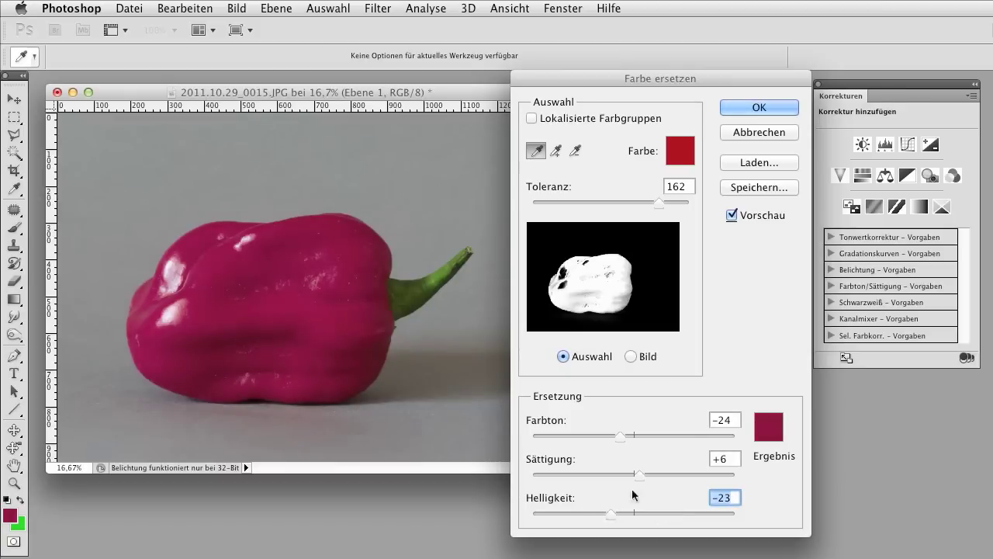
pyautogui.moveTo(639, 473); pyautogui.dragTo(641, 472)
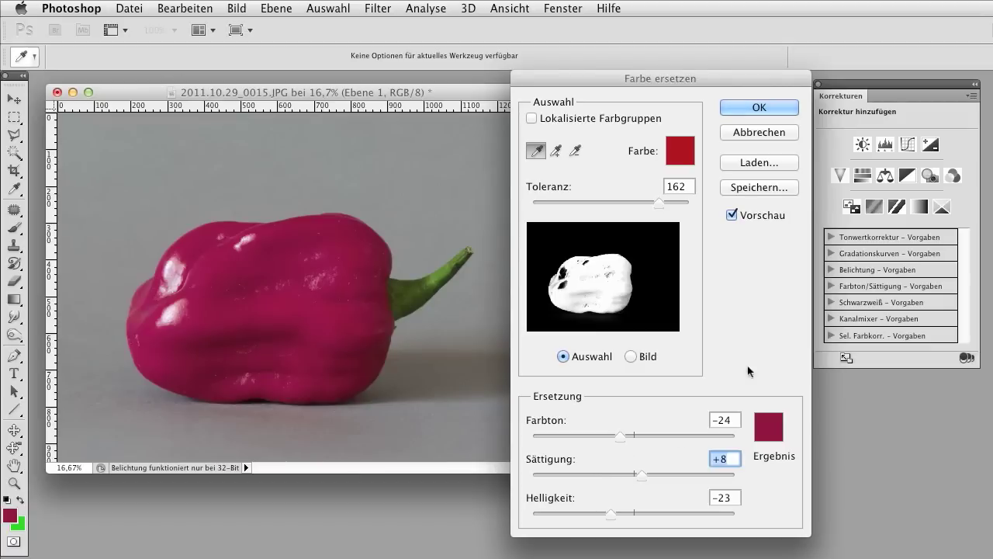
pyautogui.click(759, 131)
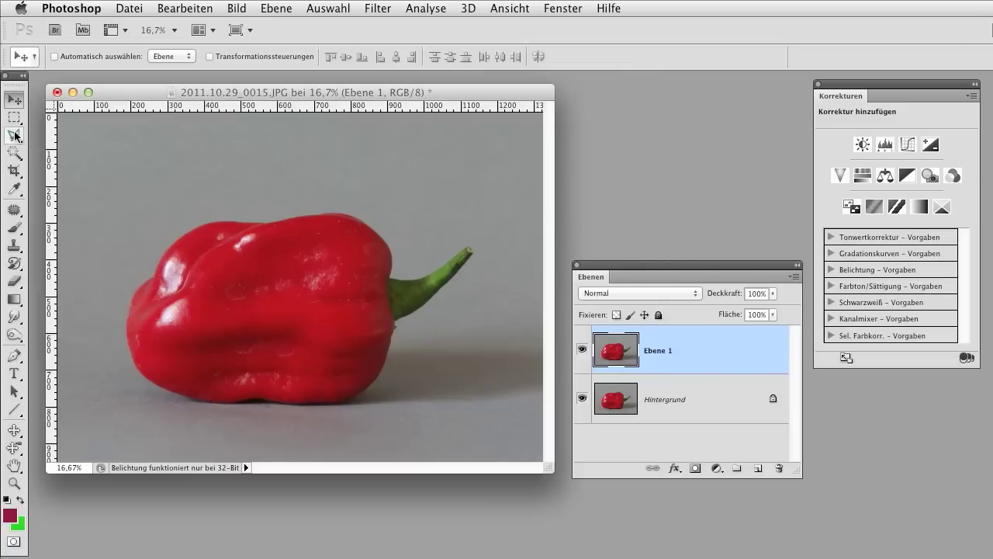
# Select the pepper on the duplicated layer with the Quick Selection tool.
pyautogui.moveTo(14, 155); pyautogui.dragTo(74, 155)
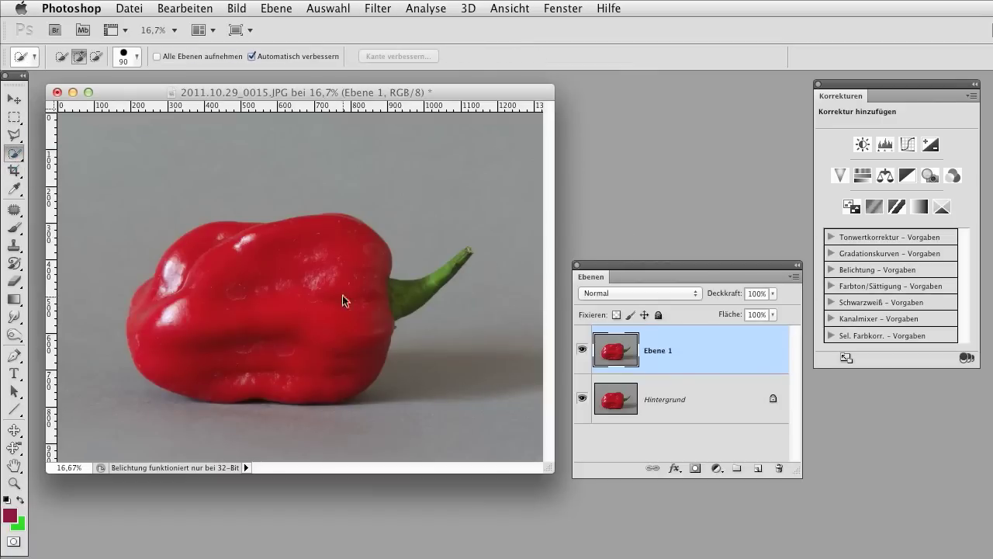
pyautogui.moveTo(285, 236)
pyautogui.mouseDown()
pyautogui.moveTo(195, 246)
pyautogui.moveTo(144, 306)
pyautogui.moveTo(141, 326)
pyautogui.moveTo(162, 362)
pyautogui.moveTo(331, 340)
pyautogui.moveTo(332, 323)
pyautogui.moveTo(318, 330)
pyautogui.mouseUp()
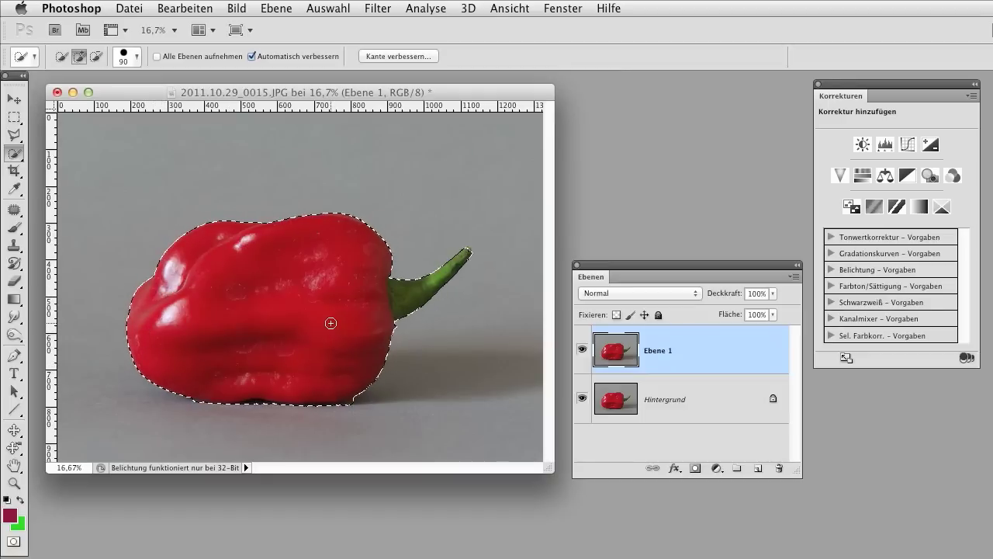
pyautogui.moveTo(396, 273); pyautogui.dragTo(399, 318)
# Subtract the green stem from the selection with the Lasso tool and copy the selected pepper body to a new layer.
pyautogui.click(14, 135)
pyautogui.click(67, 139)
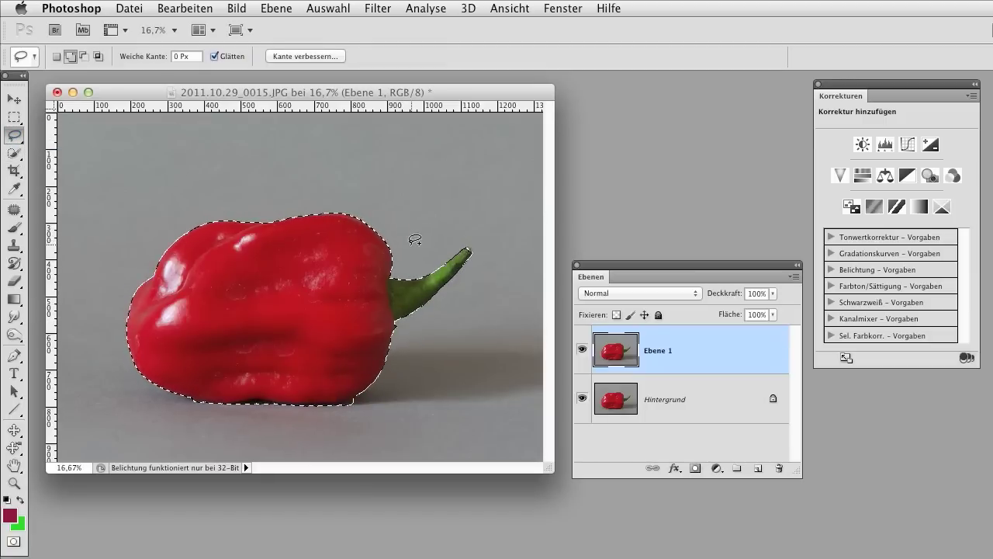
pyautogui.moveTo(415, 243)
pyautogui.mouseDown()
pyautogui.moveTo(393, 309)
pyautogui.moveTo(474, 249)
pyautogui.moveTo(415, 243)
pyautogui.mouseUp()
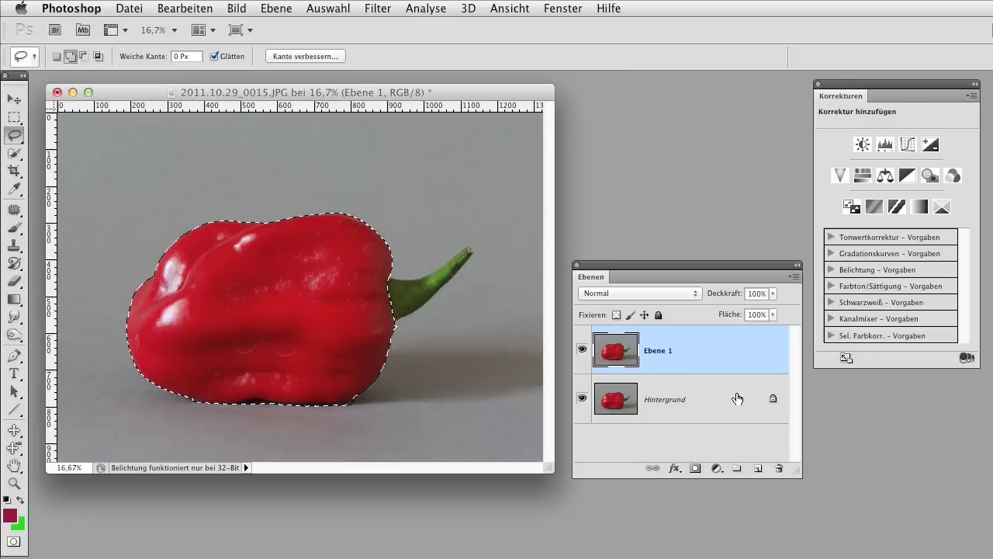
pyautogui.press('super+j')
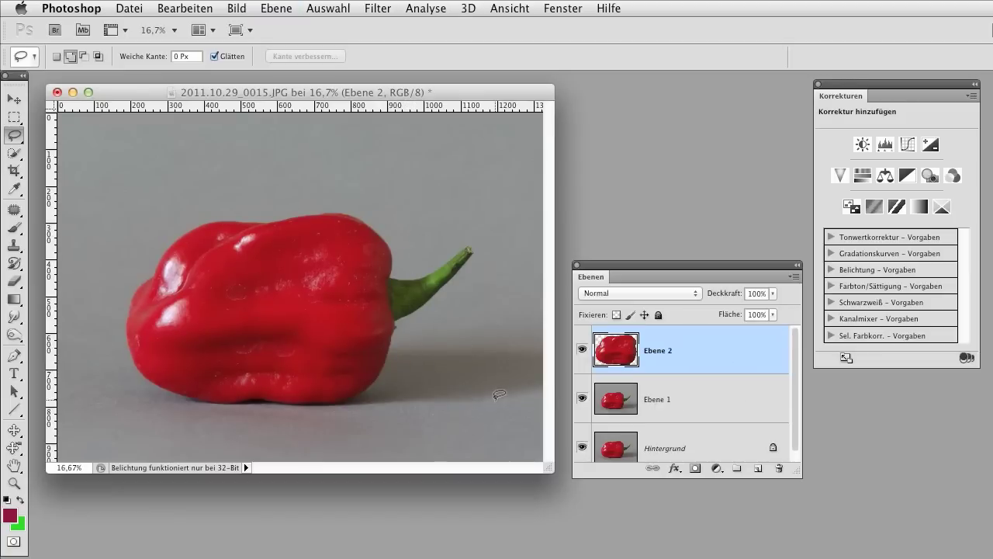
# Start Replace Color on the pepper body layer with a tolerance of 175, adding the highlight and red tones to the colour selection.
pyautogui.click(234, 9)
pyautogui.moveTo(262, 58)
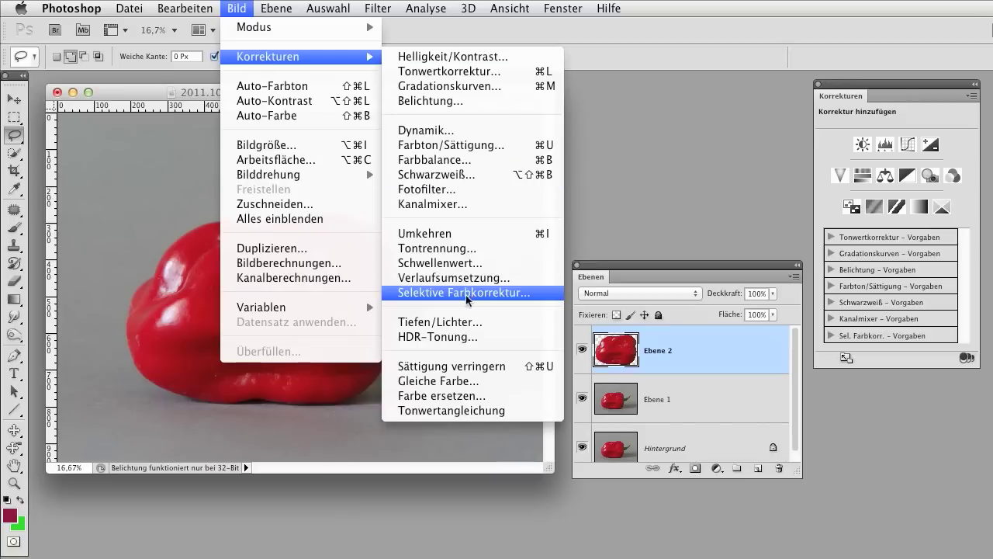
pyautogui.click(456, 397)
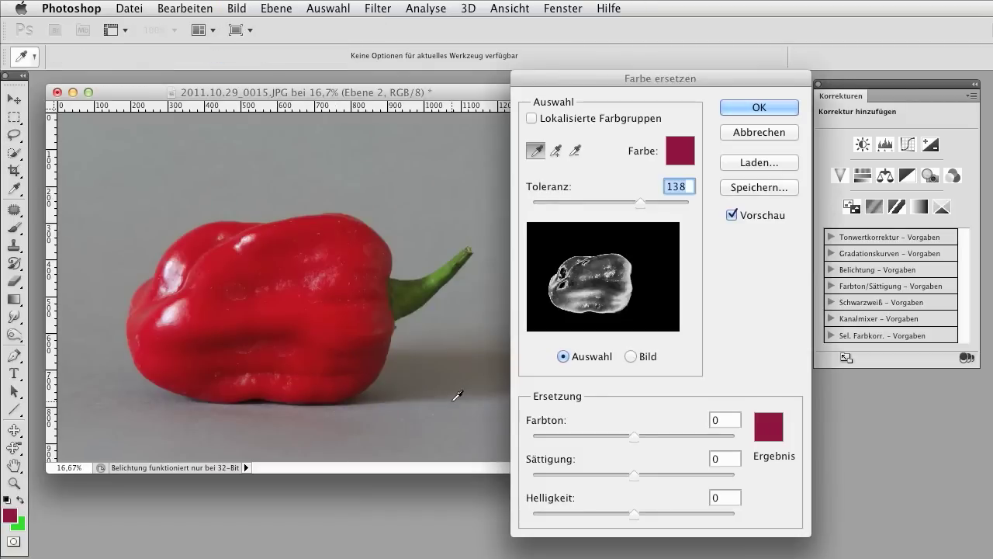
pyautogui.moveTo(640, 202); pyautogui.dragTo(667, 202)
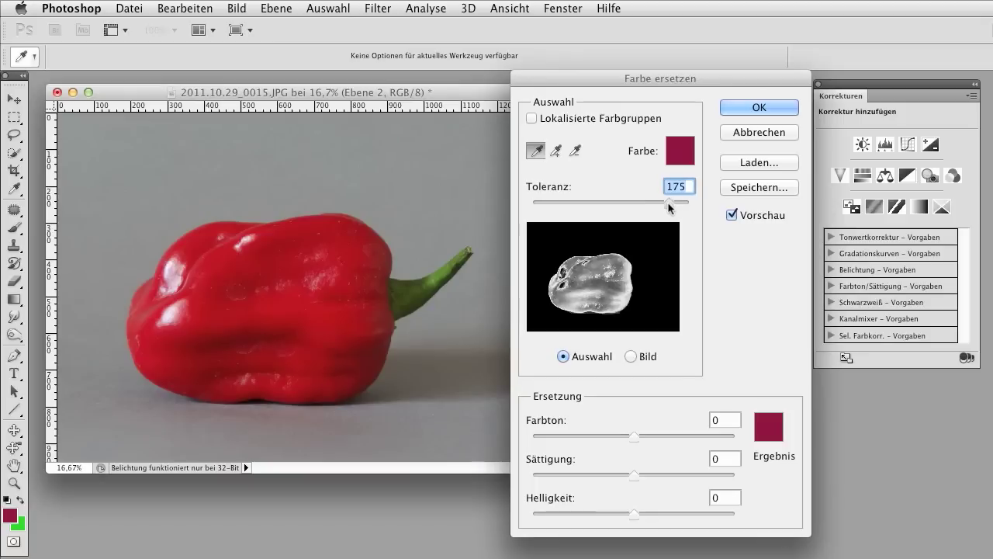
pyautogui.click(558, 152)
pyautogui.click(182, 272)
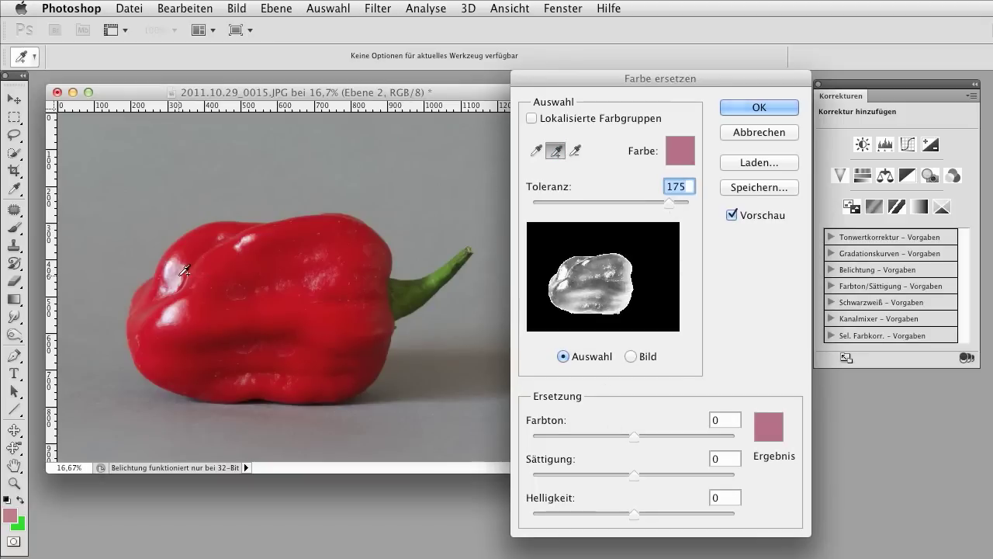
pyautogui.click(247, 256)
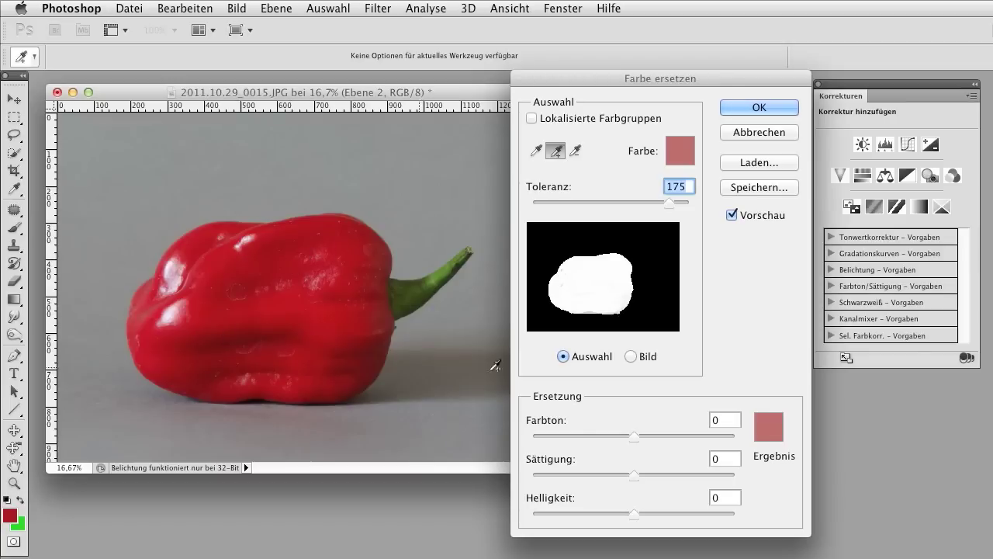
# Set the replacement colour to hue -19, saturation +17 and lightness -9, and apply it to the pepper body.
pyautogui.moveTo(634, 435); pyautogui.dragTo(591, 440)
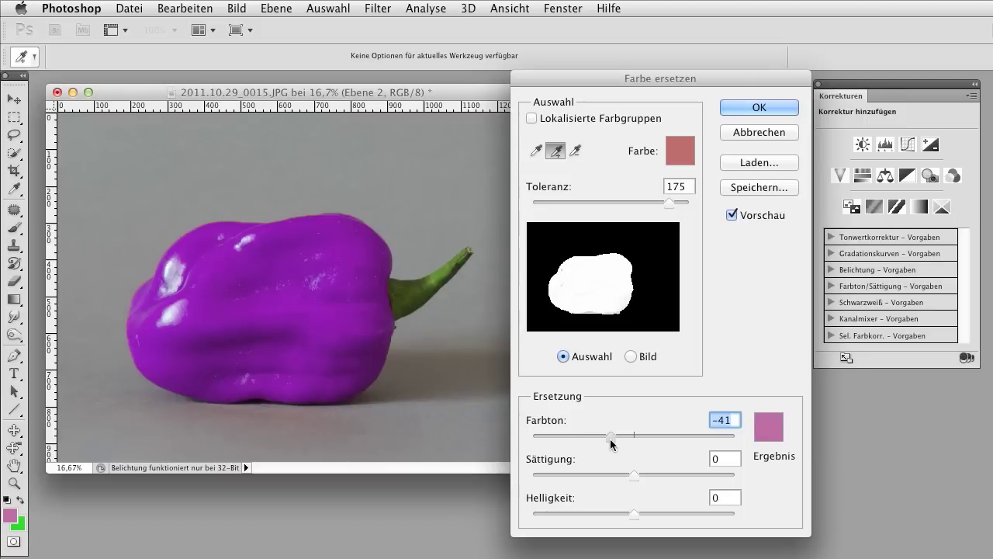
pyautogui.moveTo(609, 439)
pyautogui.mouseDown()
pyautogui.moveTo(665, 443)
pyautogui.moveTo(599, 442)
pyautogui.moveTo(623, 439)
pyautogui.mouseUp()
pyautogui.moveTo(633, 475)
pyautogui.mouseDown()
pyautogui.moveTo(605, 474)
pyautogui.moveTo(688, 472)
pyautogui.moveTo(649, 473)
pyautogui.mouseUp()
pyautogui.moveTo(634, 514)
pyautogui.mouseDown()
pyautogui.moveTo(664, 509)
pyautogui.moveTo(607, 510)
pyautogui.moveTo(653, 510)
pyautogui.mouseUp()
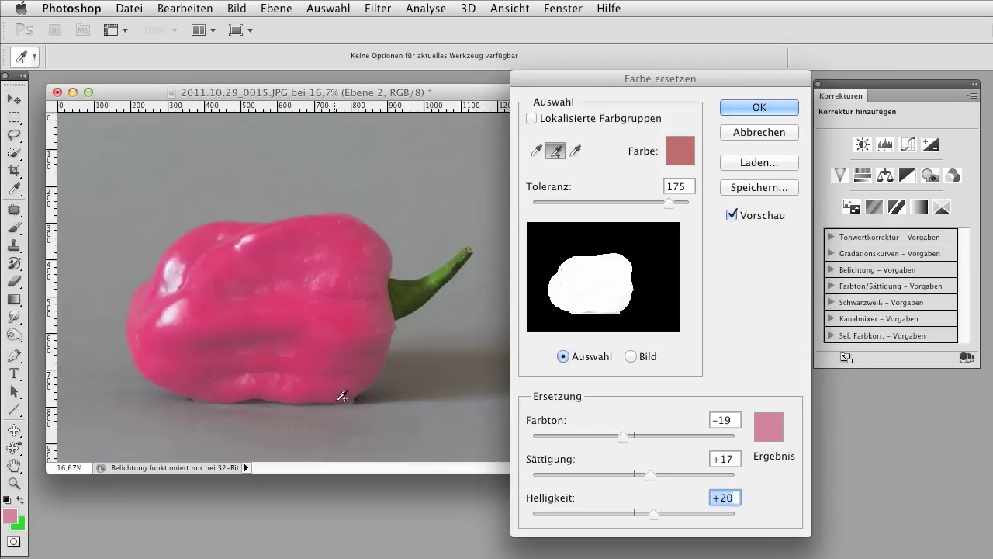
pyautogui.moveTo(648, 509); pyautogui.dragTo(626, 513)
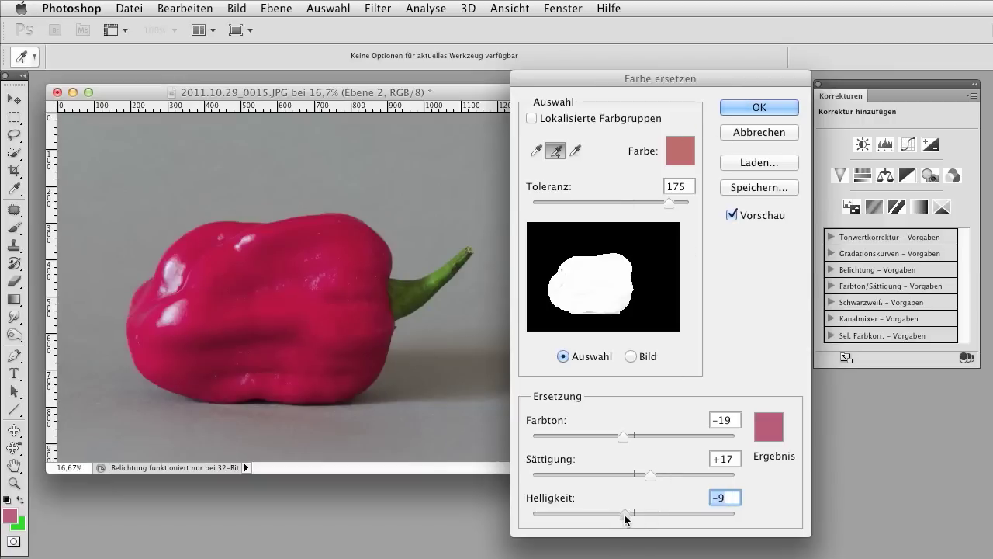
pyautogui.click(756, 109)
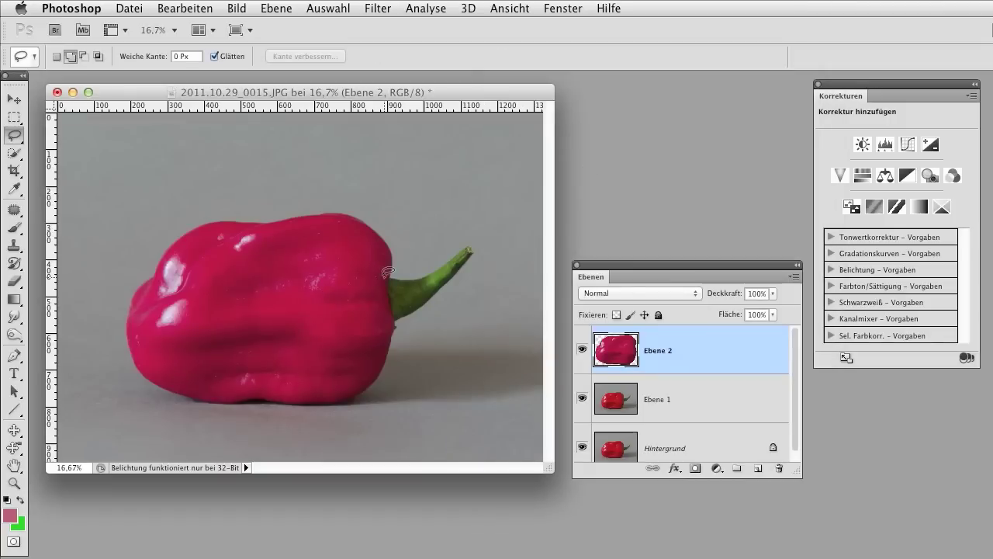
# Erase the excess recoloured edge along the underside of the pepper with a size 23 eraser.
pyautogui.hotkey('ctrl', '+')
pyautogui.hotkey('ctrl', '+')
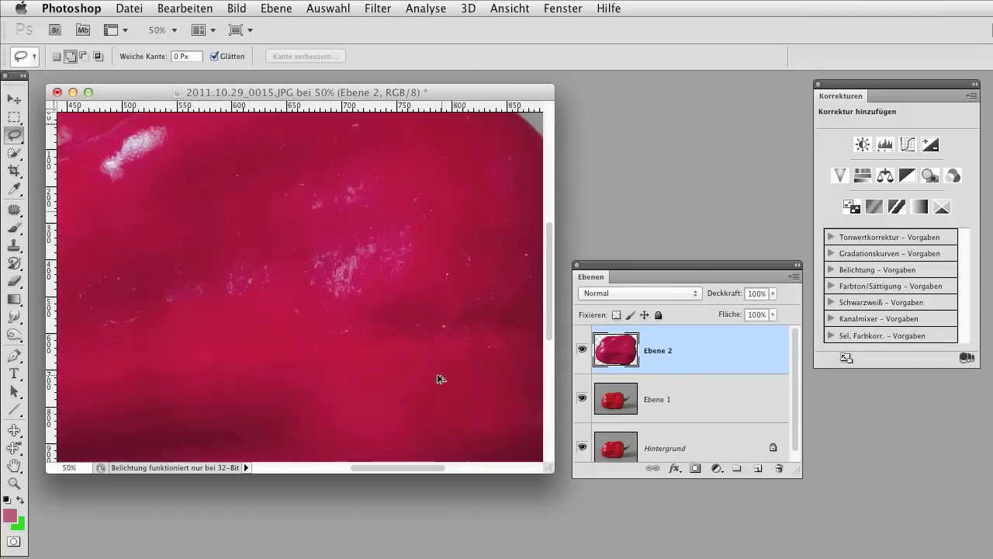
pyautogui.scroll(-5, 337, 284)
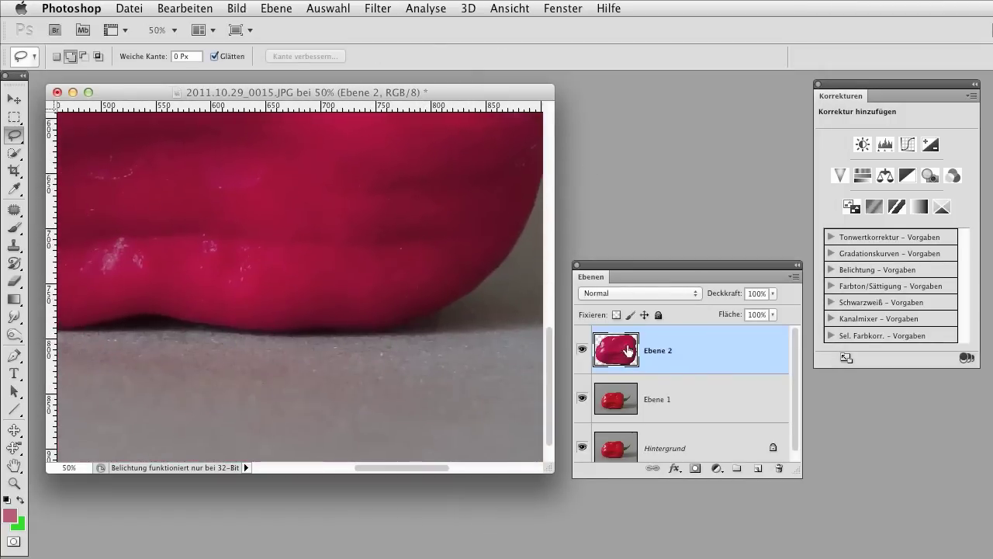
pyautogui.click(14, 281)
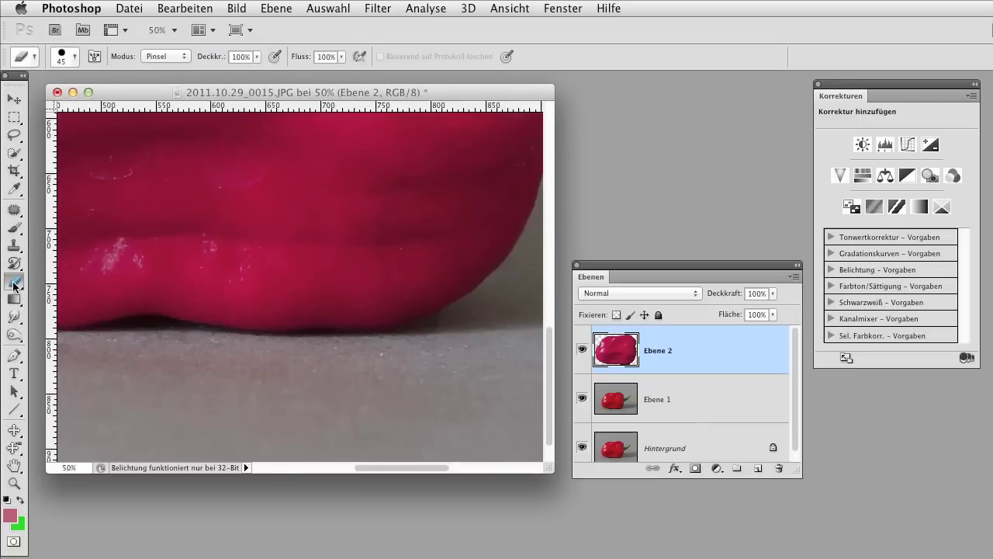
pyautogui.click(74, 57)
pyautogui.moveTo(55, 97); pyautogui.dragTo(42, 97)
pyautogui.click(74, 56)
pyautogui.moveTo(202, 375); pyautogui.dragTo(471, 339)
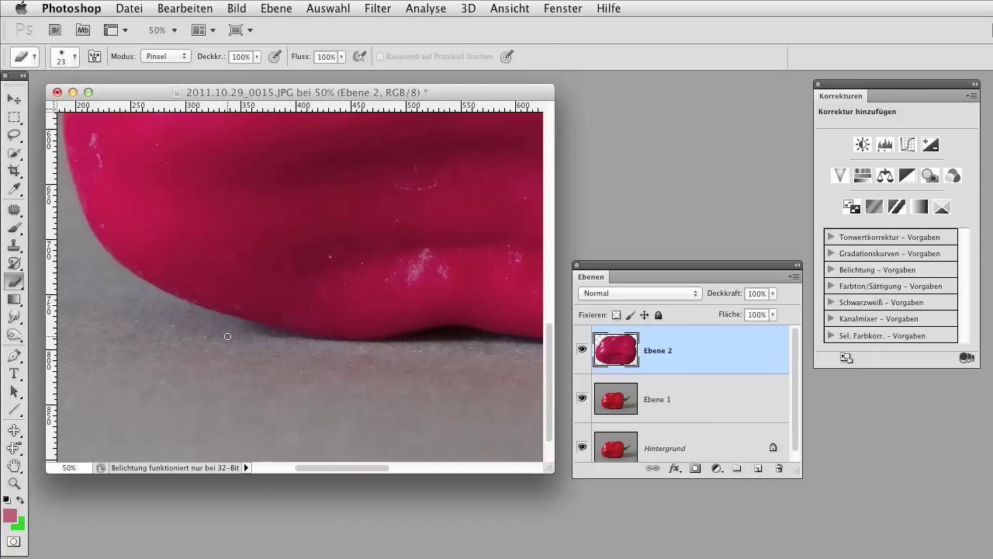
# Compare the whole image with and without the recoloured pepper layer.
pyautogui.press('super+minus')
pyautogui.press('super+minus')
pyautogui.press('super+minus')
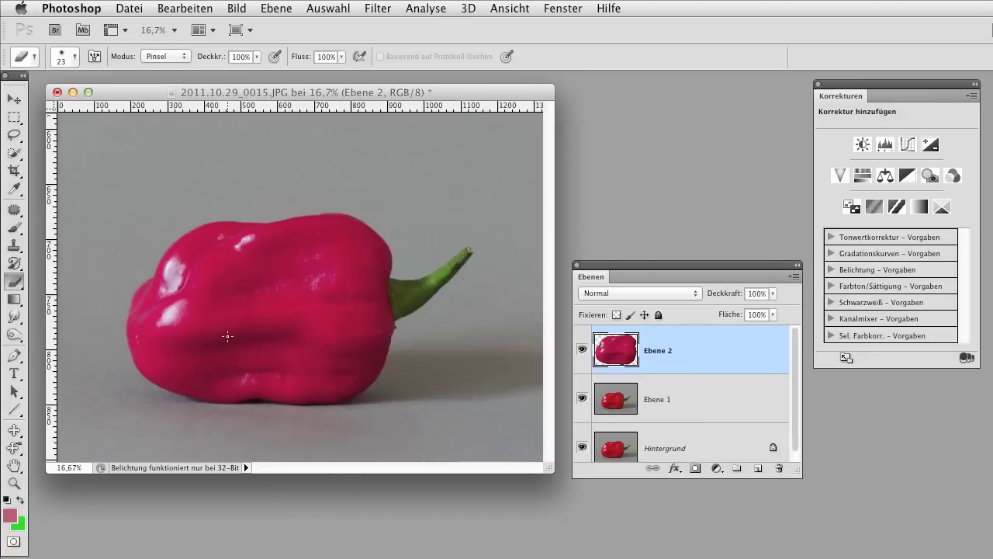
pyautogui.click(581, 351)
pyautogui.click(581, 352)
pyautogui.click(581, 351)
pyautogui.click(581, 351)
# Delete the recoloured pepper layer and the duplicated image layer together, leaving only the background layer.
pyautogui.keyDown('shift'); pyautogui.click(739, 396); pyautogui.keyUp('shift')
pyautogui.moveTo(749, 406); pyautogui.dragTo(780, 468)
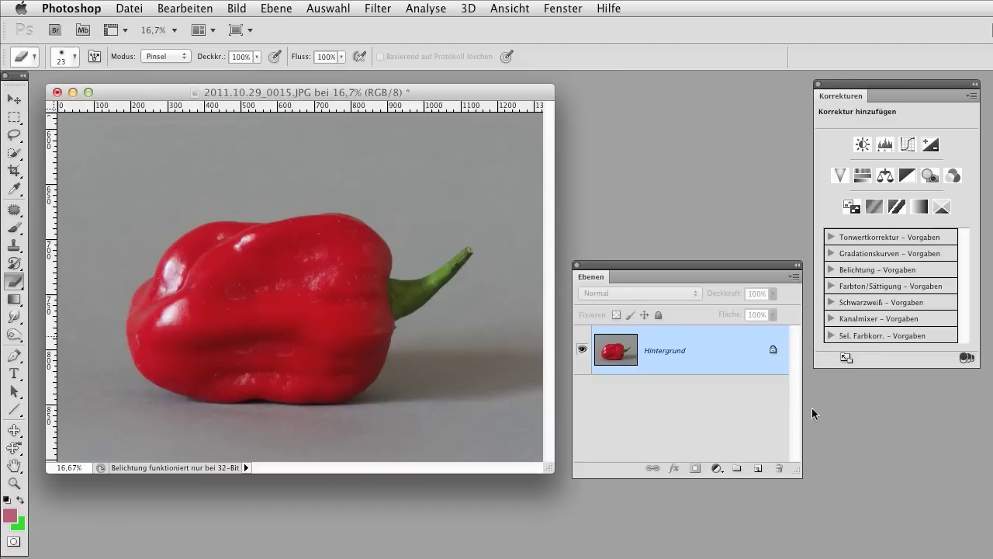
# Select the pepper body with the Quick Selection tool, then subtract the green stem from the selection with the Lasso.
pyautogui.click(16, 155)
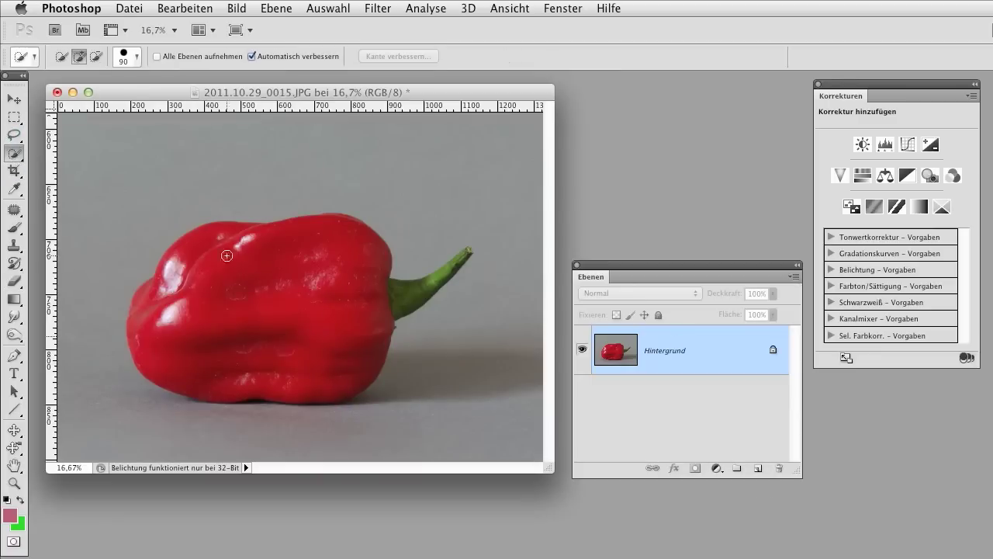
pyautogui.moveTo(214, 230)
pyautogui.mouseDown()
pyautogui.moveTo(136, 309)
pyautogui.moveTo(142, 346)
pyautogui.moveTo(170, 370)
pyautogui.moveTo(216, 380)
pyautogui.moveTo(275, 377)
pyautogui.moveTo(355, 350)
pyautogui.mouseUp()
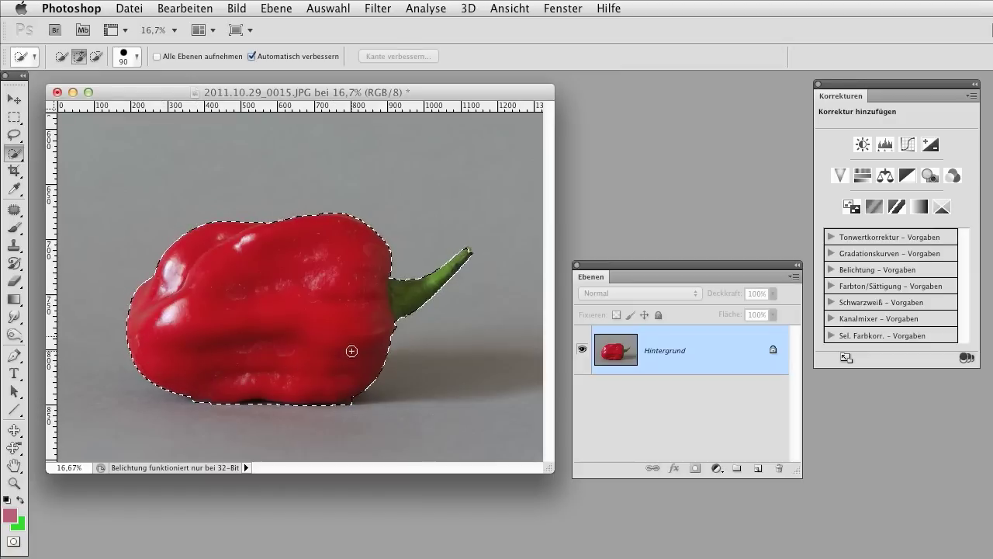
pyautogui.click(14, 135)
pyautogui.press('alt')
pyautogui.moveTo(425, 226)
pyautogui.mouseDown()
pyautogui.moveTo(392, 284)
pyautogui.moveTo(434, 310)
pyautogui.moveTo(494, 298)
pyautogui.moveTo(492, 230)
pyautogui.moveTo(465, 227)
pyautogui.mouseUp()
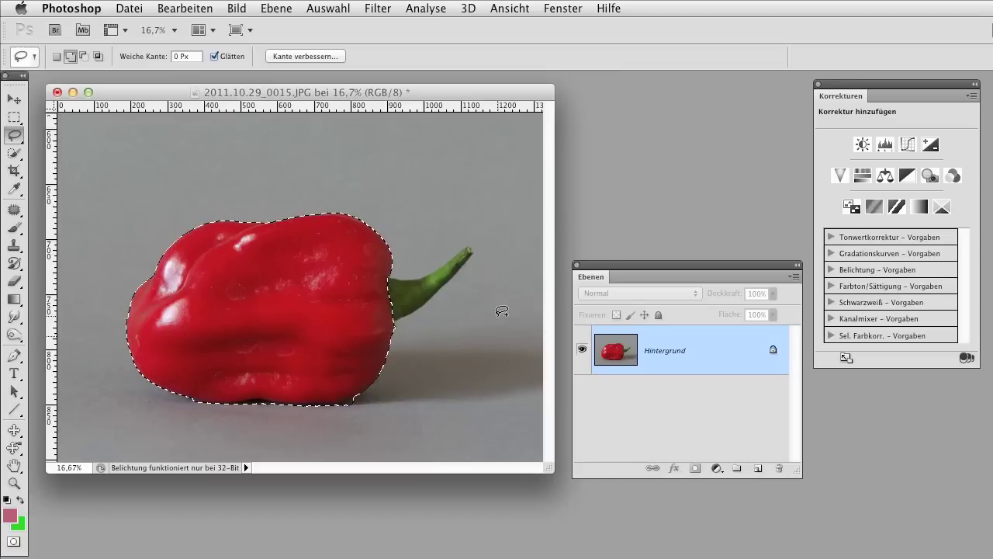
# Add a Black & White adjustment layer restricted to the selected pepper body and tint it blue with colour 11589b.
pyautogui.click(907, 176)
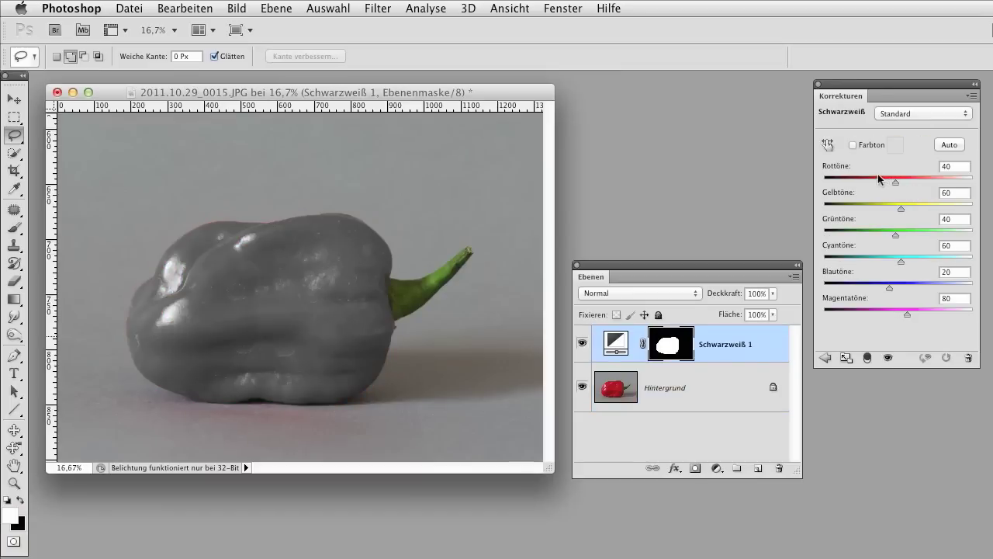
pyautogui.click(853, 145)
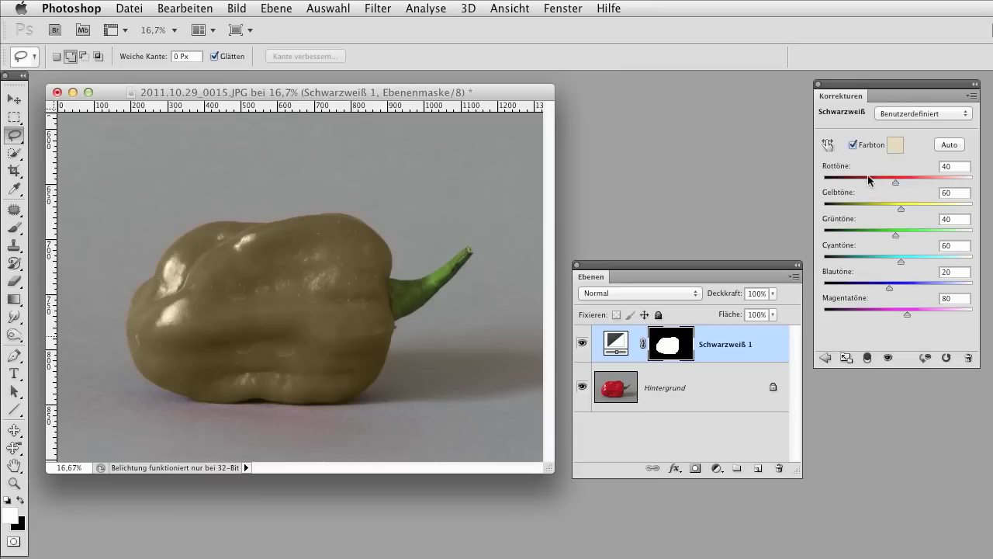
pyautogui.click(895, 145)
pyautogui.click(713, 211)
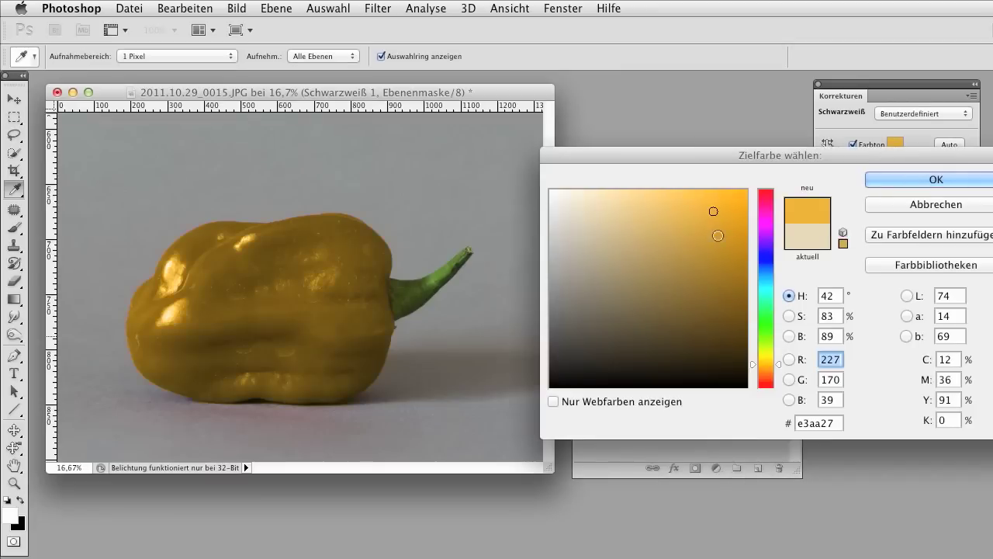
pyautogui.click(726, 267)
pyautogui.click(769, 388)
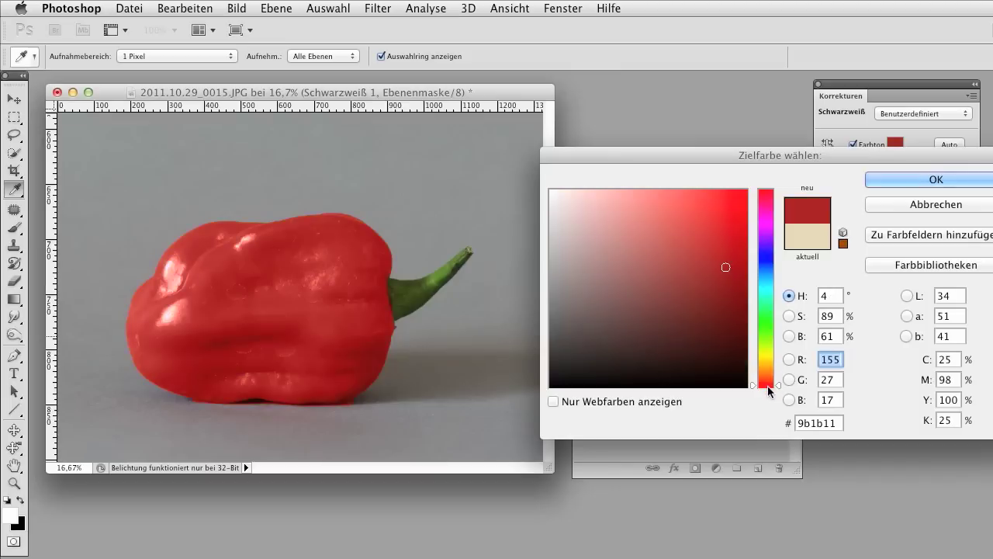
pyautogui.click(764, 326)
pyautogui.click(767, 270)
pyautogui.moveTo(767, 270); pyautogui.dragTo(767, 273)
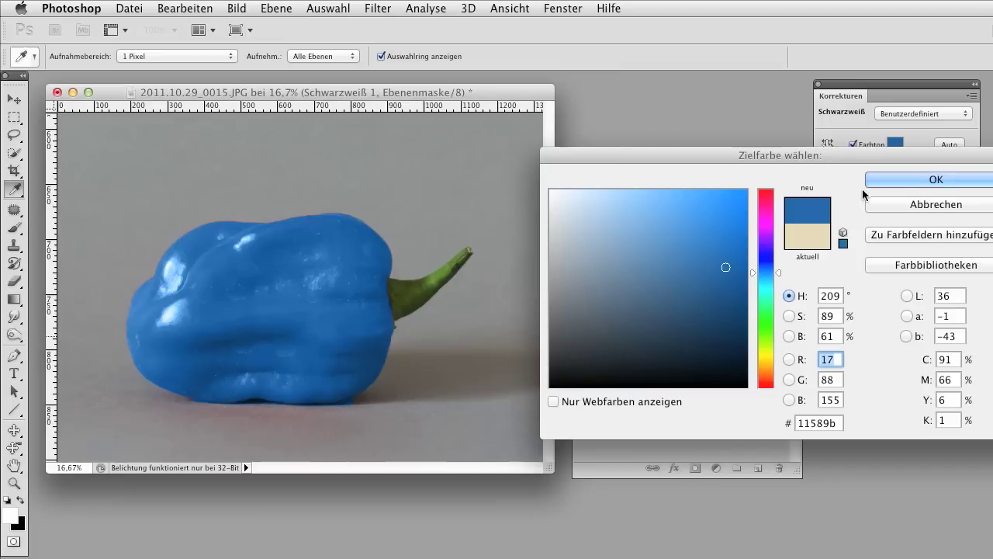
pyautogui.click(882, 176)
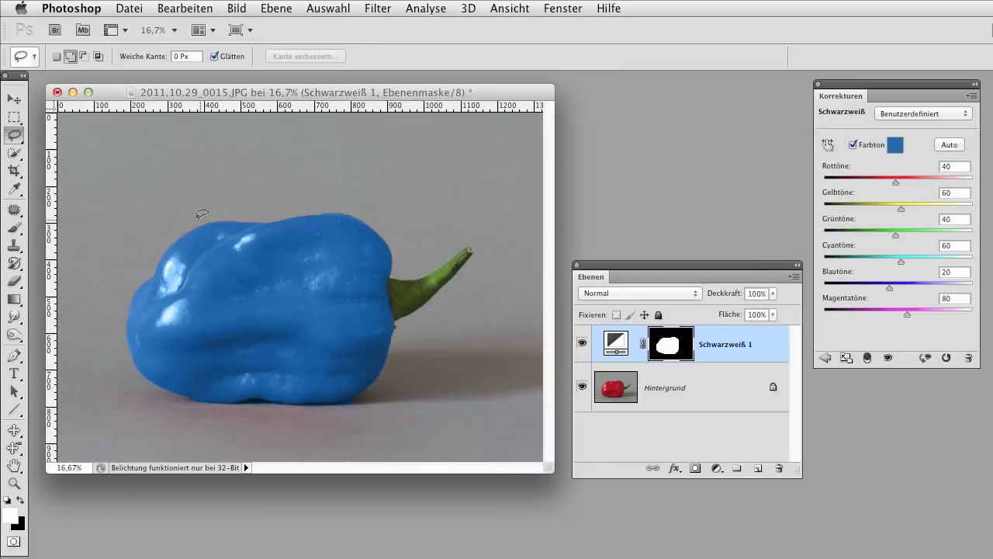
# Examine the recoloured pepper's upper edge at 100% zoom.
pyautogui.keyDown('super'); pyautogui.click(293, 236); pyautogui.keyUp('super')
pyautogui.moveTo(195, 153); pyautogui.dragTo(255, 255)
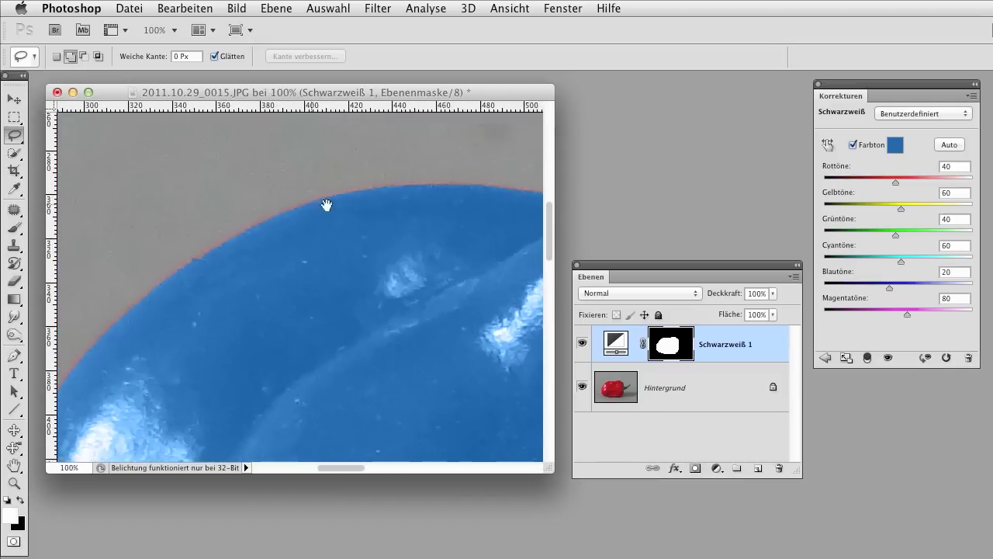
pyautogui.moveTo(446, 321); pyautogui.dragTo(204, 207)
pyautogui.moveTo(328, 227); pyautogui.dragTo(235, 220)
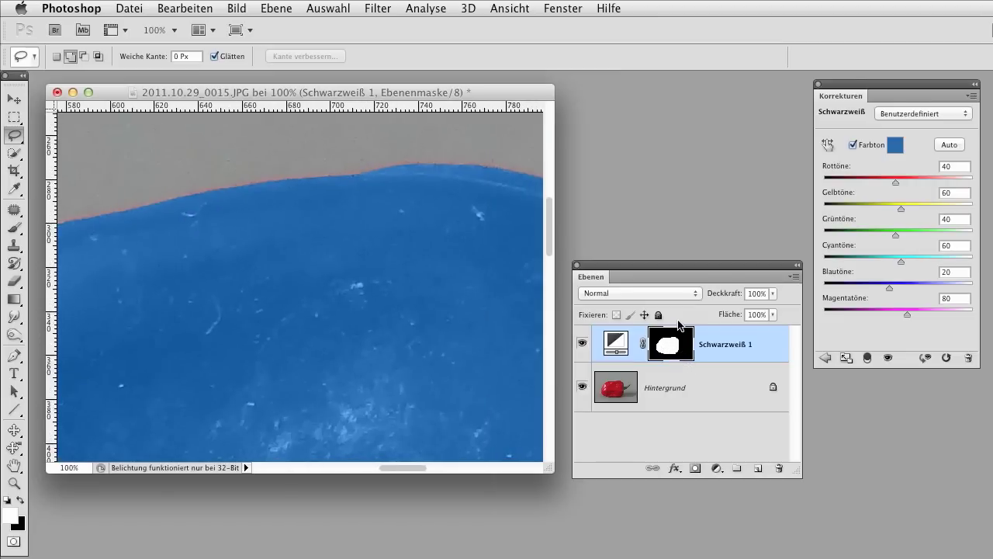
pyautogui.press('super+minus')
pyautogui.press('super+minus')
pyautogui.press('super+minus')
pyautogui.press('super+minus')
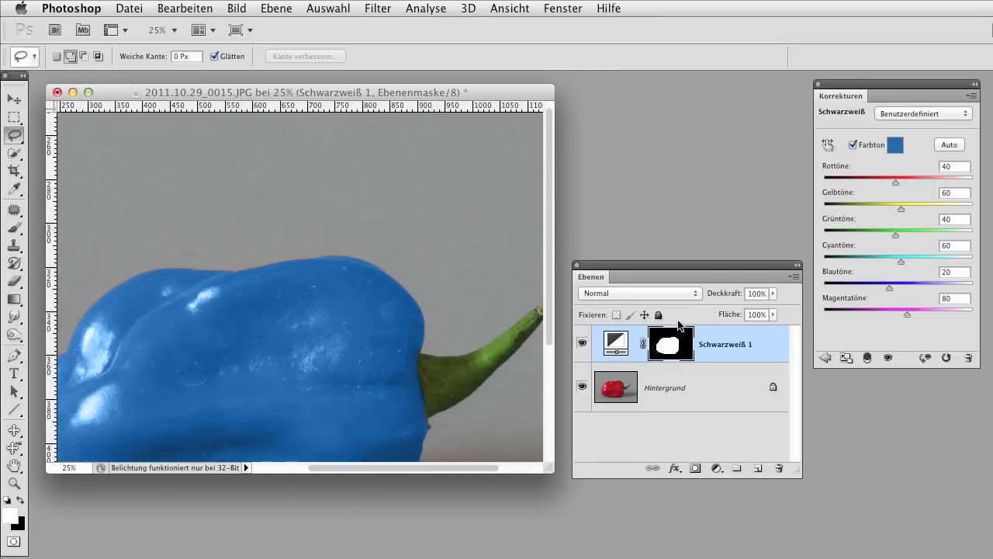
# Soften the Black & White layer's mask with a small-radius Gaussian Blur.
pyautogui.click(375, 7)
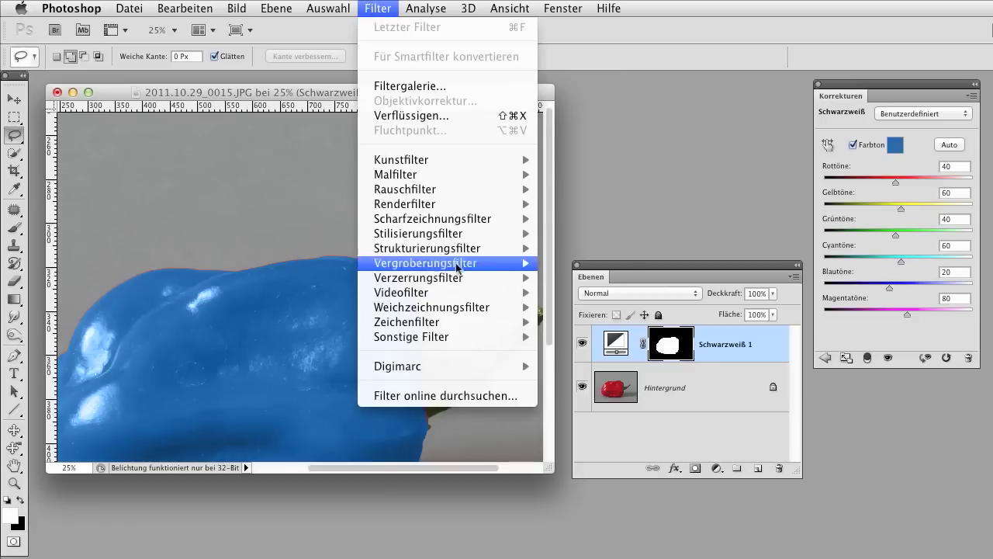
pyautogui.moveTo(445, 306)
pyautogui.click(583, 365)
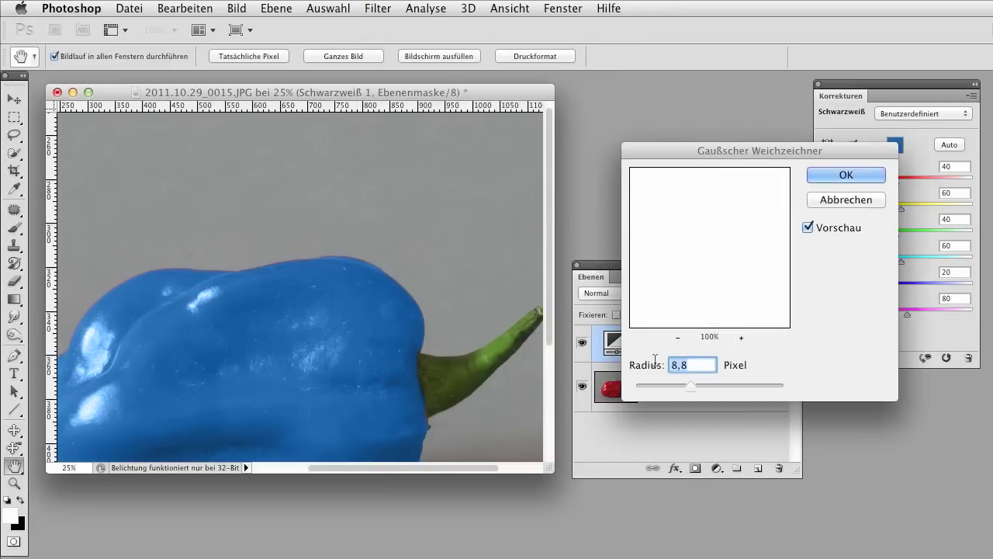
pyautogui.write('1')
pyautogui.press('Up')
pyautogui.click(836, 175)
pyautogui.press('l')
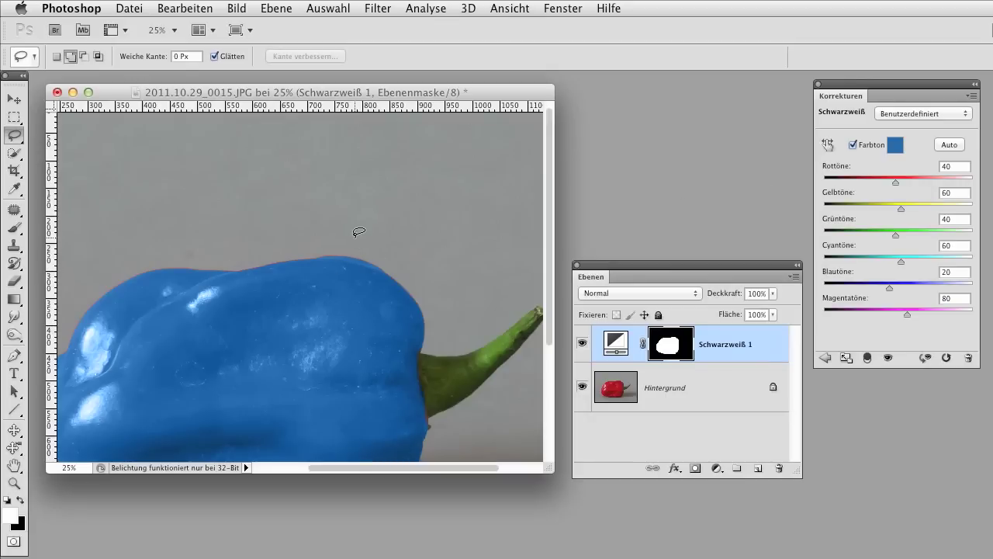
# Inspect the softened mask transition along the pepper's top, underside and outer edges.
pyautogui.press('super+plus')
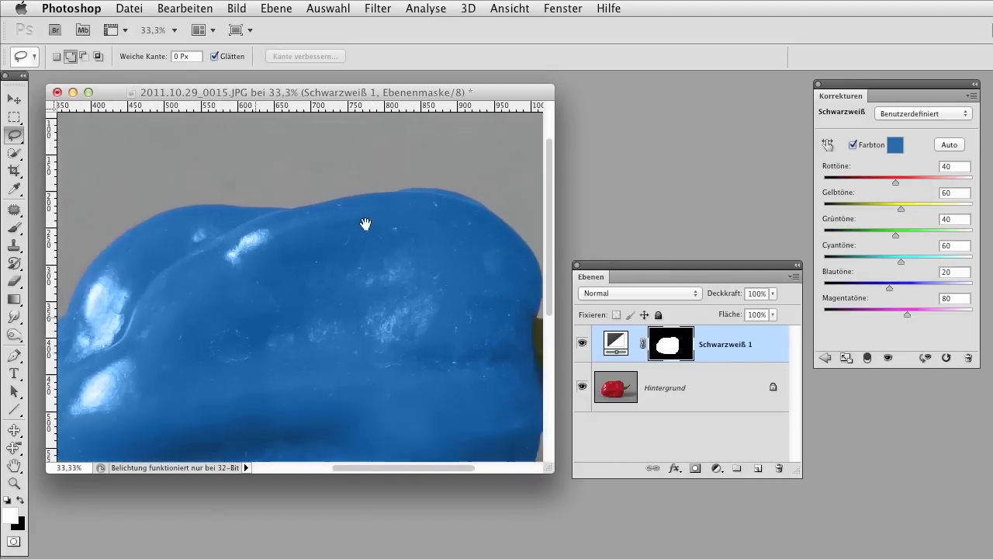
pyautogui.scroll(-5, 221, 308)
pyautogui.hscroll(5, 354, 336)
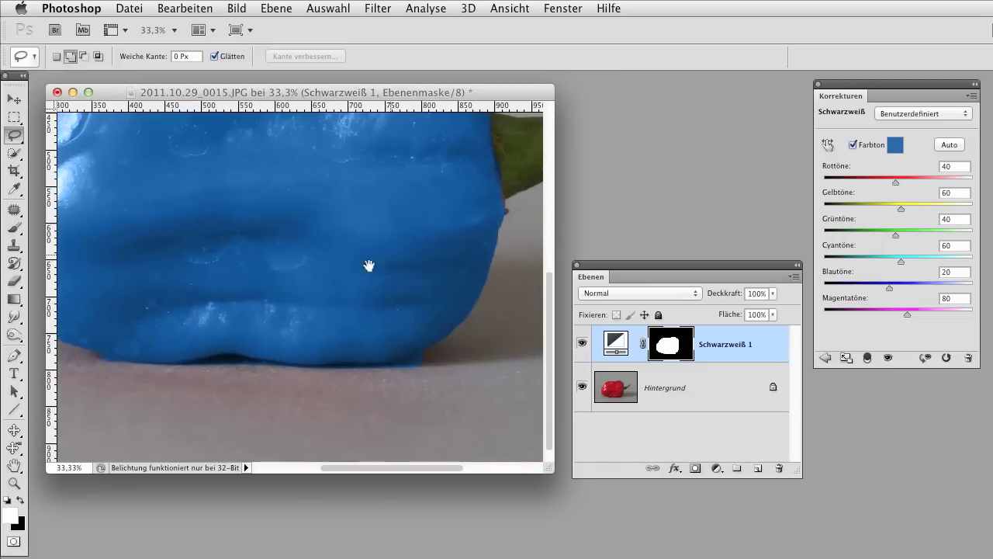
pyautogui.scroll(5, 285, 322)
pyautogui.hscroll(-6, 337, 290)
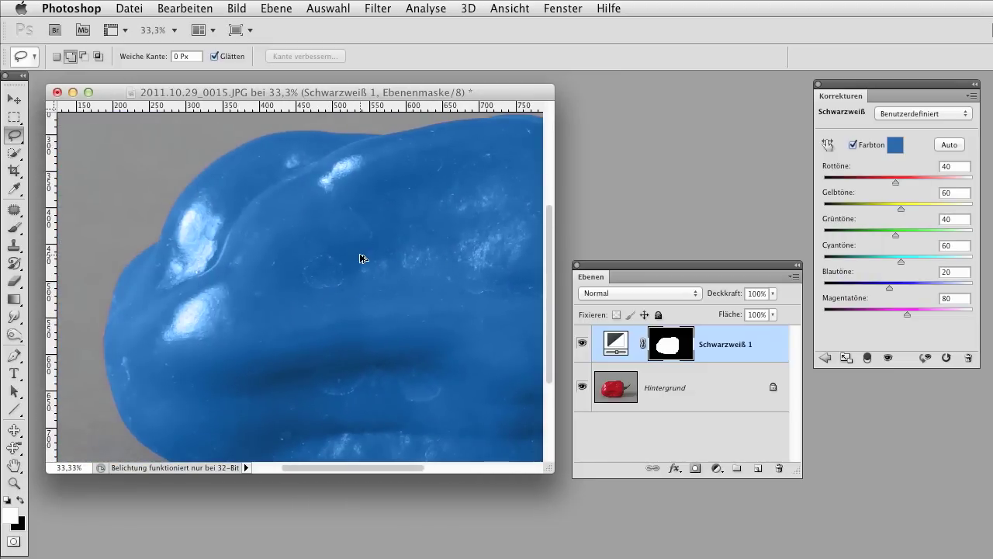
pyautogui.press('super+plus')
pyautogui.press('super+plus')
pyautogui.hscroll(-5, 334, 321)
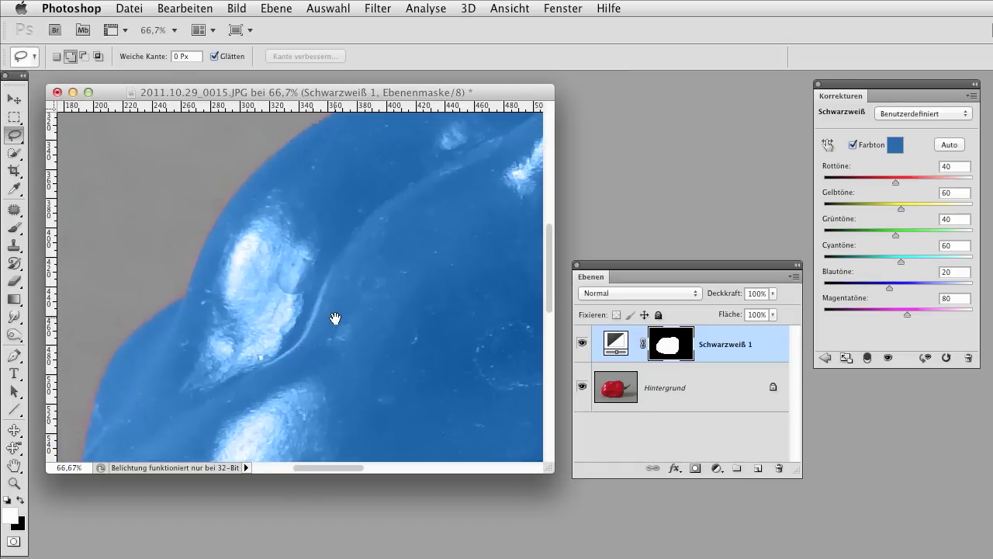
# Paint black on the adjustment layer's mask with a size 25 brush to remove the excess blue along the pepper's underside.
pyautogui.click(14, 227)
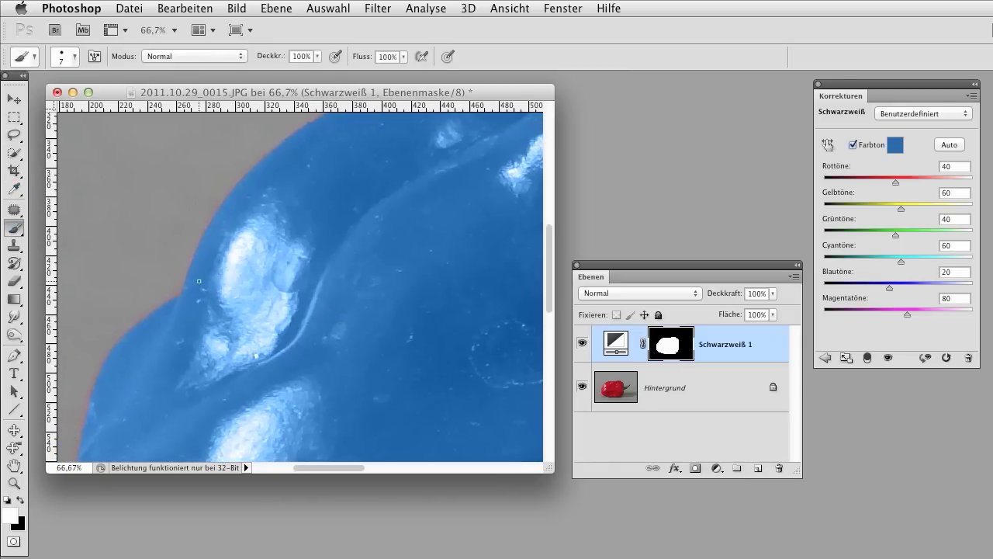
pyautogui.press(']')
pyautogui.press(']')
pyautogui.press(']')
pyautogui.press(']')
pyautogui.click(62, 56)
pyautogui.click(79, 160)
pyautogui.click(72, 55)
pyautogui.moveTo(365, 389)
pyautogui.mouseDown()
pyautogui.moveTo(321, 370)
pyautogui.moveTo(388, 315)
pyautogui.moveTo(284, 175)
pyautogui.moveTo(275, 213)
pyautogui.mouseUp()
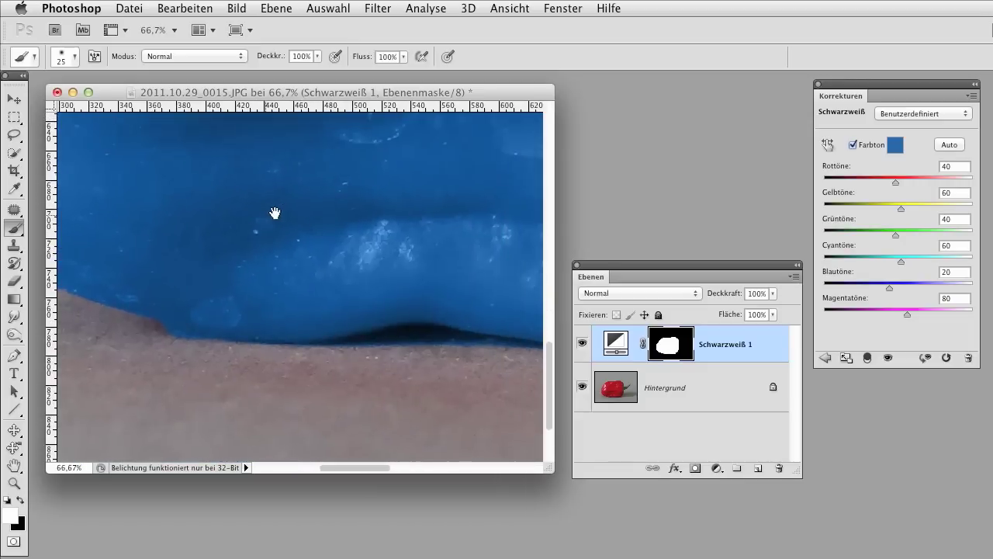
pyautogui.click(21, 501)
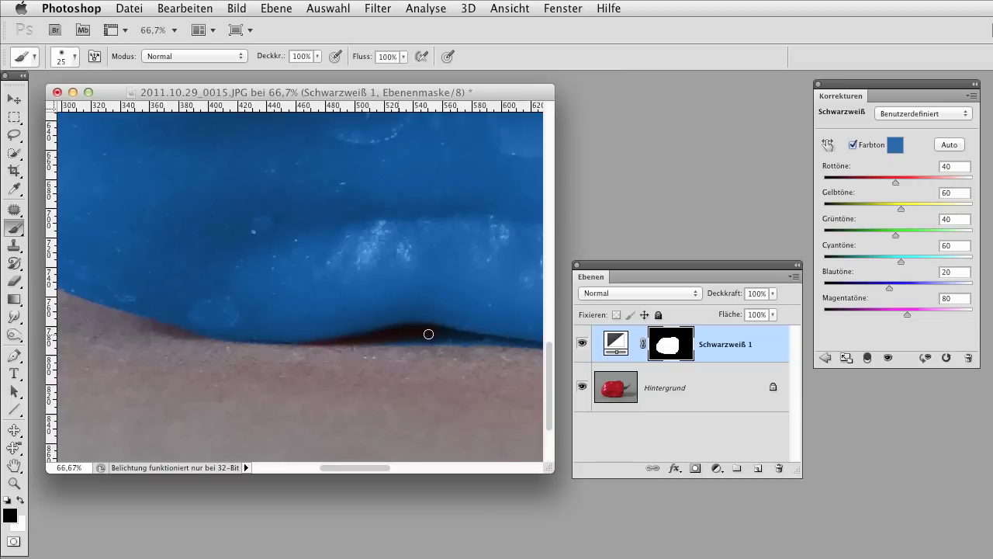
pyautogui.moveTo(472, 361); pyautogui.dragTo(216, 319)
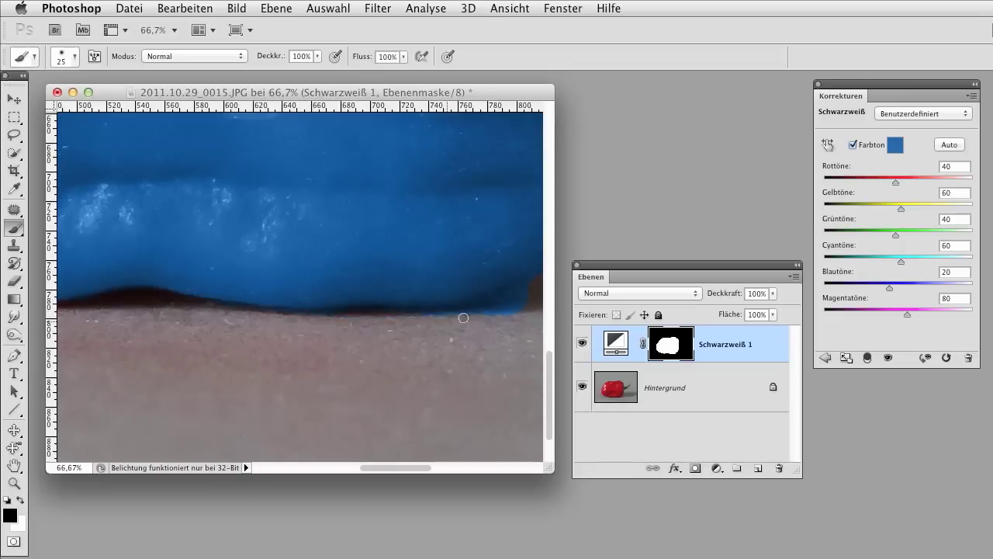
pyautogui.moveTo(419, 320); pyautogui.dragTo(327, 352)
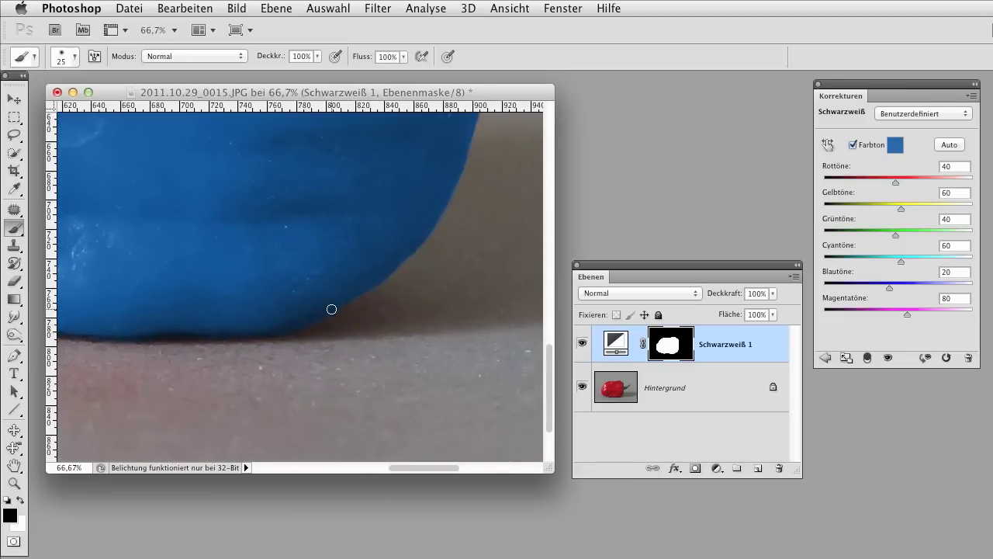
# Brighten the pepper body with the Black & White adjustment's on-image control, raising the reds value to 53.
pyautogui.press('super+minus')
pyautogui.press('super+minus')
pyautogui.press('super+minus')
pyautogui.press('super+minus')
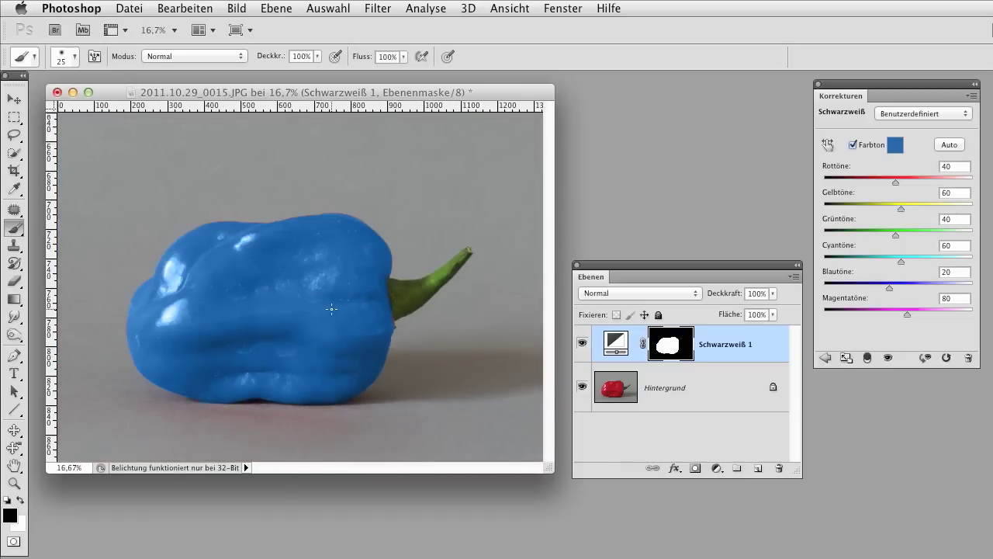
pyautogui.click(828, 143)
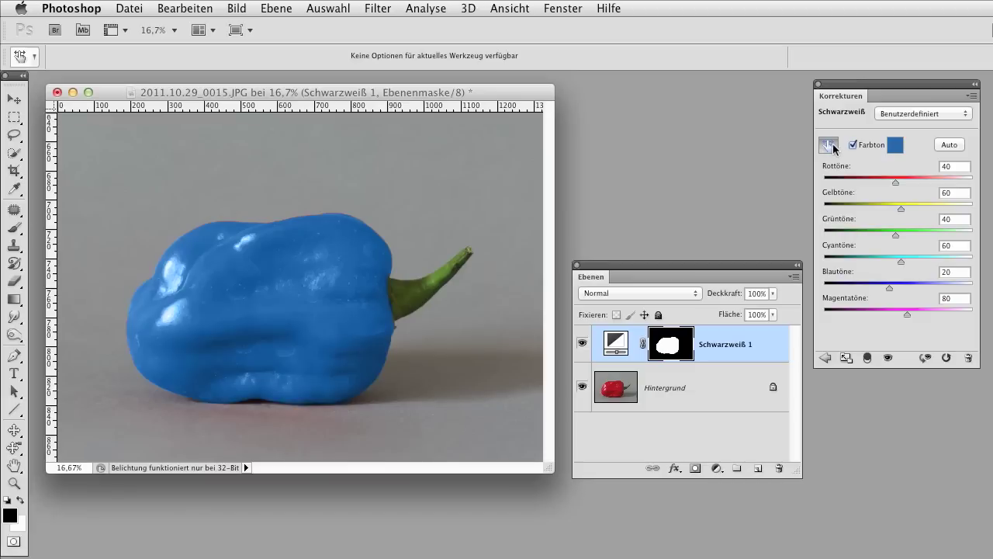
pyautogui.moveTo(325, 263)
pyautogui.mouseDown()
pyautogui.moveTo(294, 263)
pyautogui.moveTo(345, 270)
pyautogui.moveTo(334, 269)
pyautogui.mouseUp()
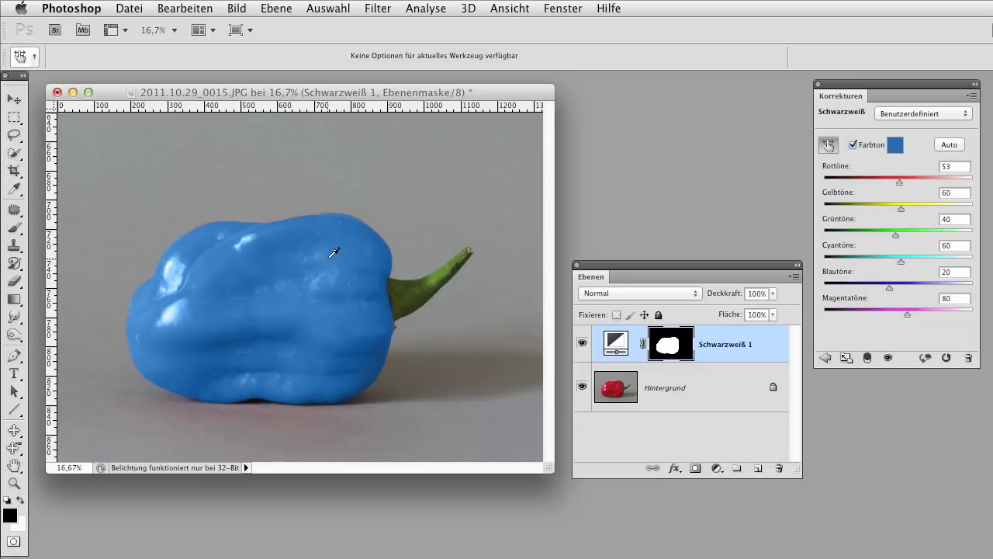